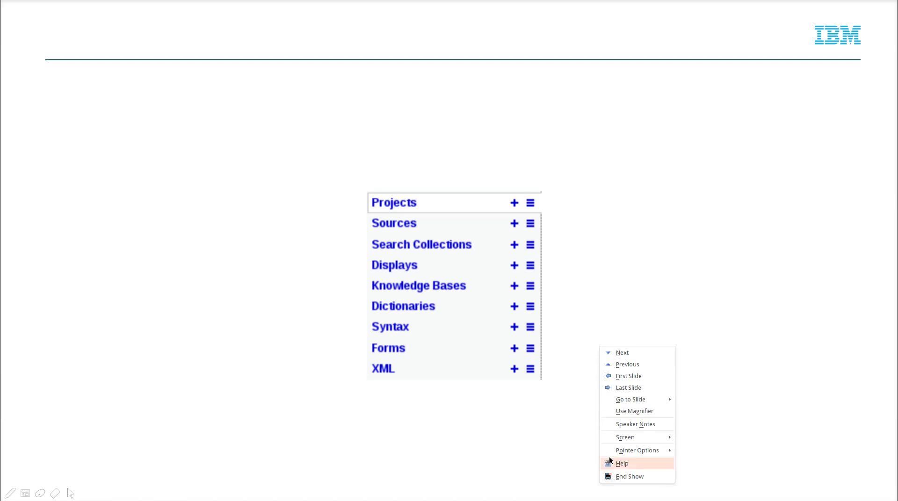
- Annotate the slide in red pen, circling Projects and Sources and marking Search Collections
mouse_move(613, 452)
left_click(701, 421)
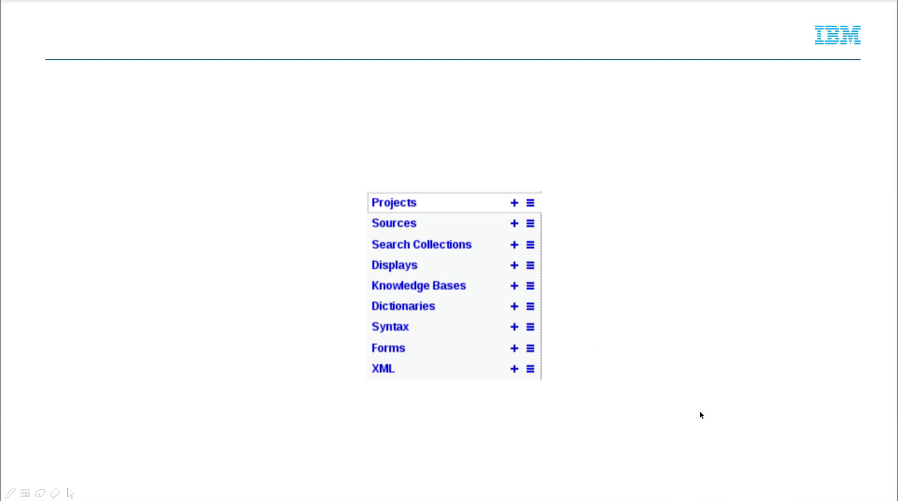
mouse_move(379, 179)
left_mouse_down()
mouse_move(391, 220)
mouse_move(429, 199)
mouse_move(406, 171)
mouse_move(388, 175)
left_mouse_up()
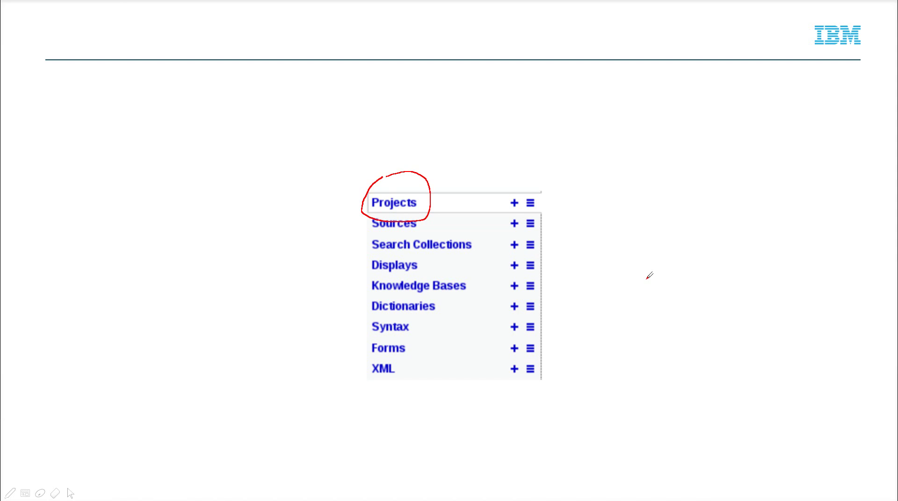
mouse_move(427, 217)
left_mouse_down()
mouse_move(548, 216)
mouse_move(542, 229)
mouse_move(366, 228)
mouse_move(378, 208)
mouse_move(428, 219)
left_mouse_up()
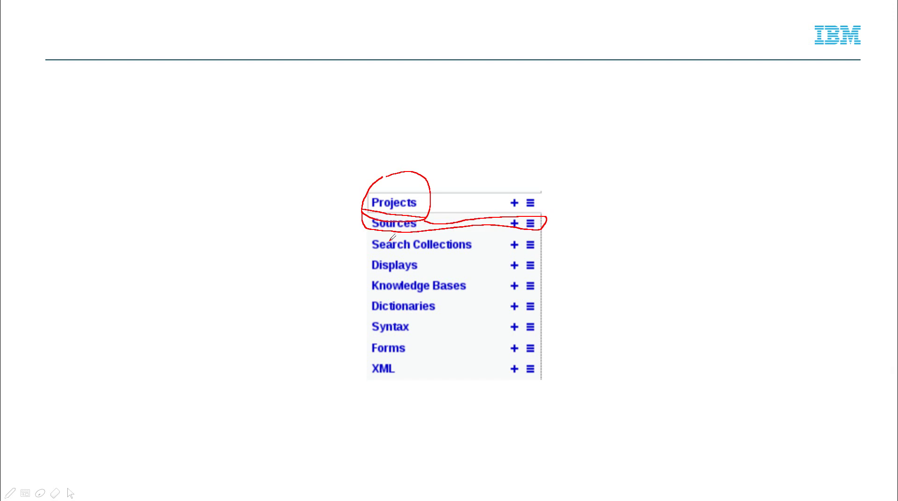
left_click_drag(357, 241, 365, 243)
- End the slide show and discard the ink annotations
right_click(608, 379)
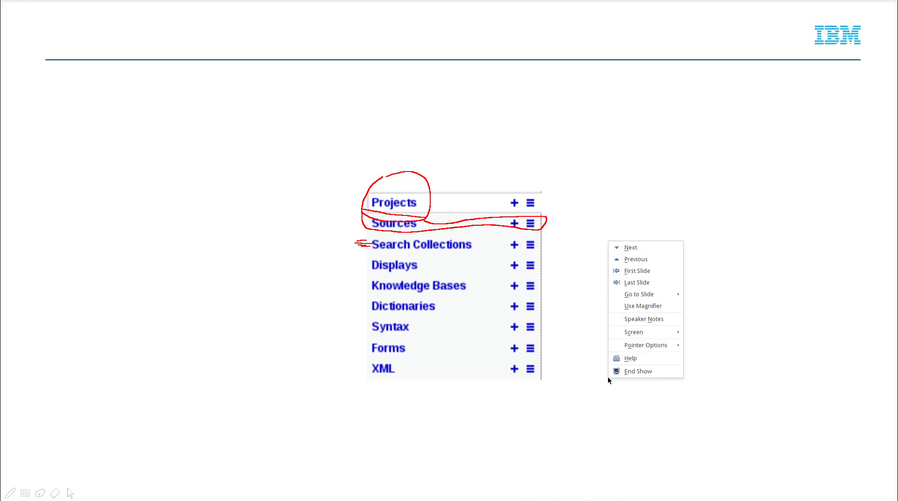
left_click(617, 372)
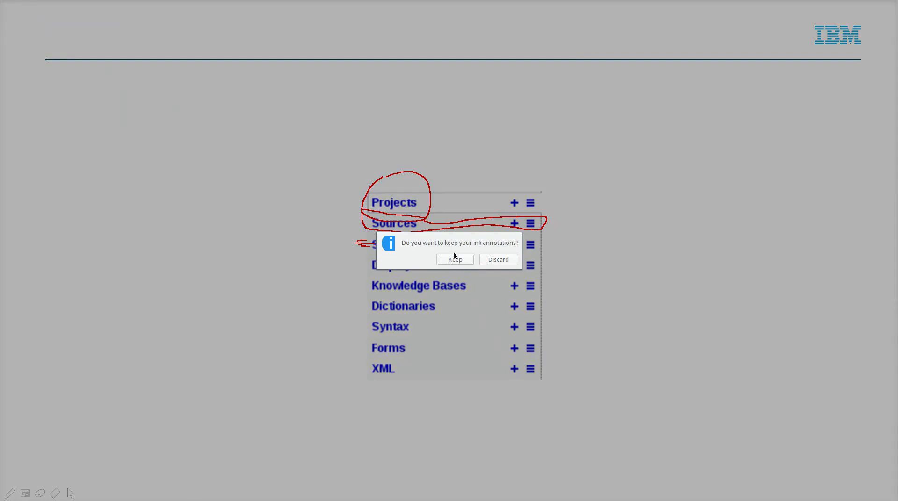
left_click(483, 260)
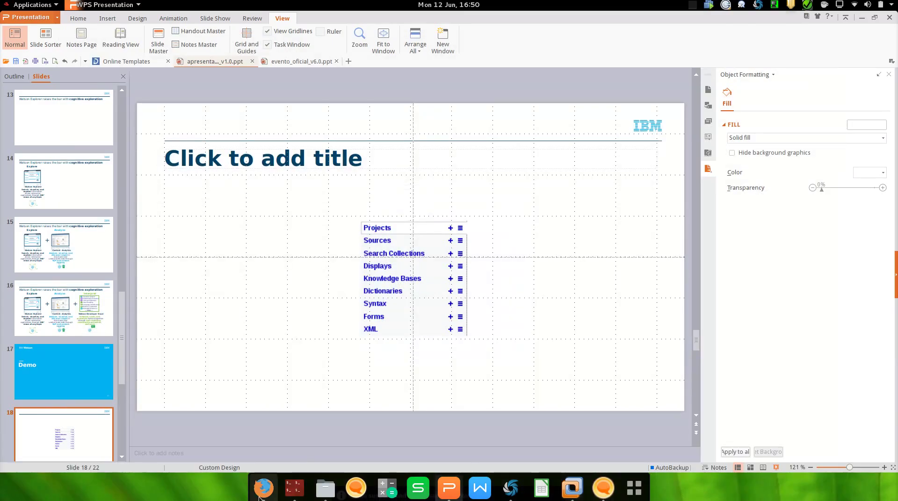
- Switch to Firefox and create a Watson Explorer project named demonstracao_integracao_dashdb based on the core project
left_click(257, 498)
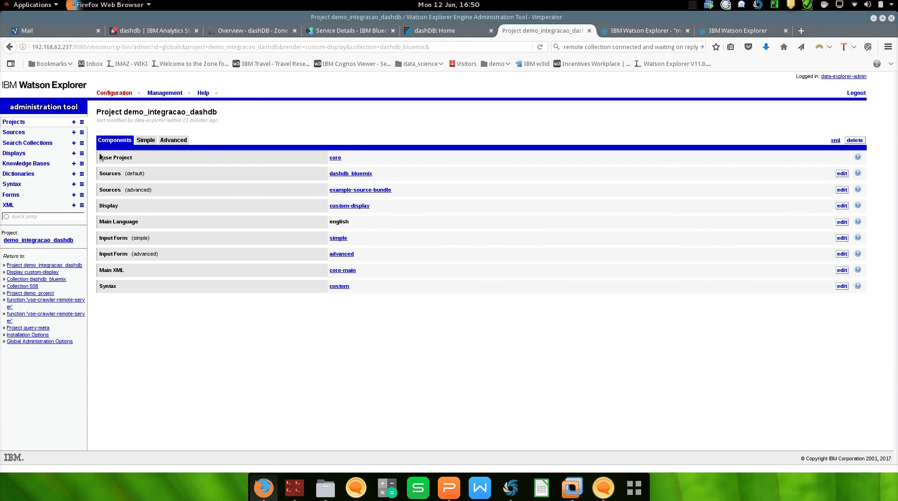
left_click(74, 122)
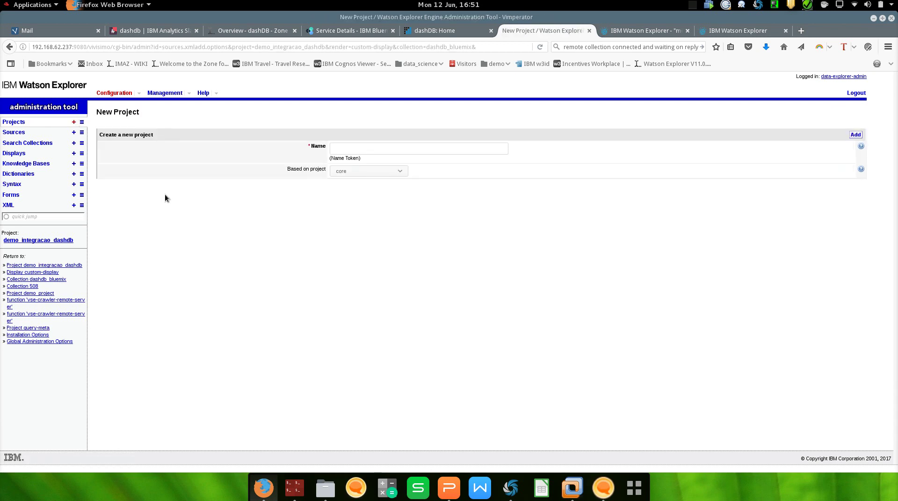
left_click(360, 148)
type("demonstracao_integracao_dashdb")
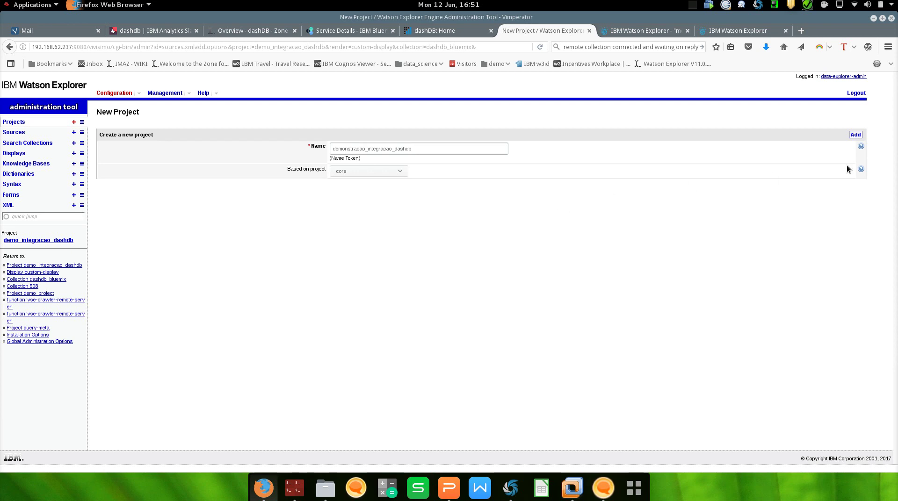
left_click(855, 136)
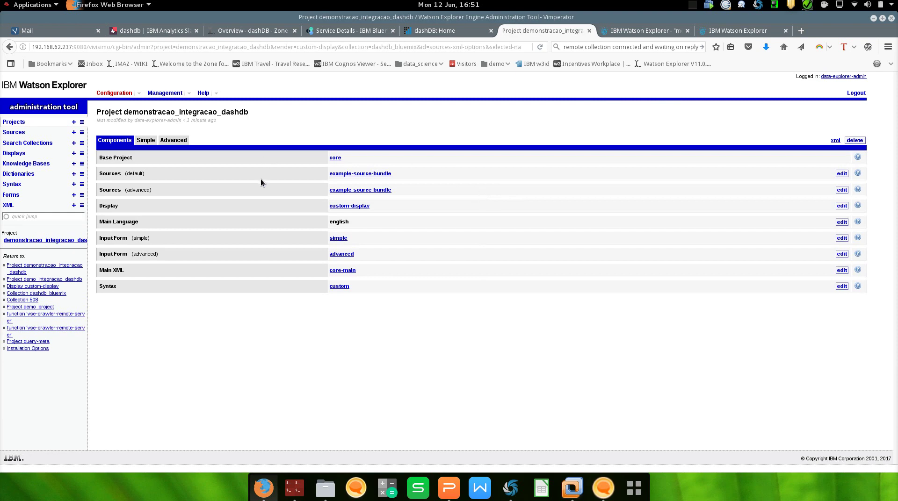
- Close the two old Watson Explorer browser tabs and view the new project's search page in its own tab
middle_click(636, 34)
middle_click(635, 34)
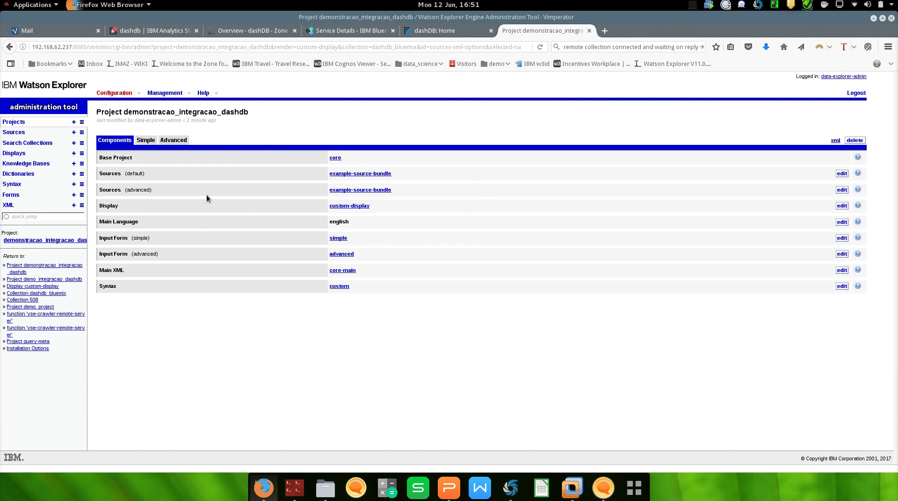
middle_click(39, 240)
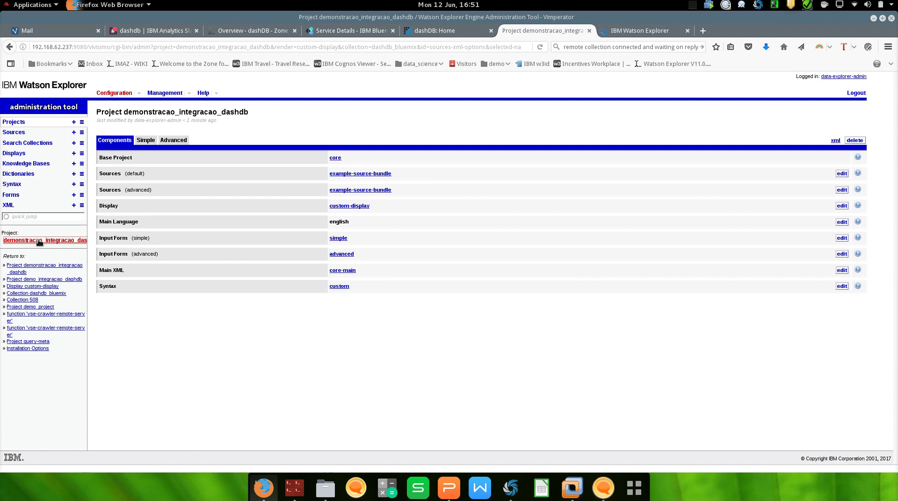
left_click(616, 33)
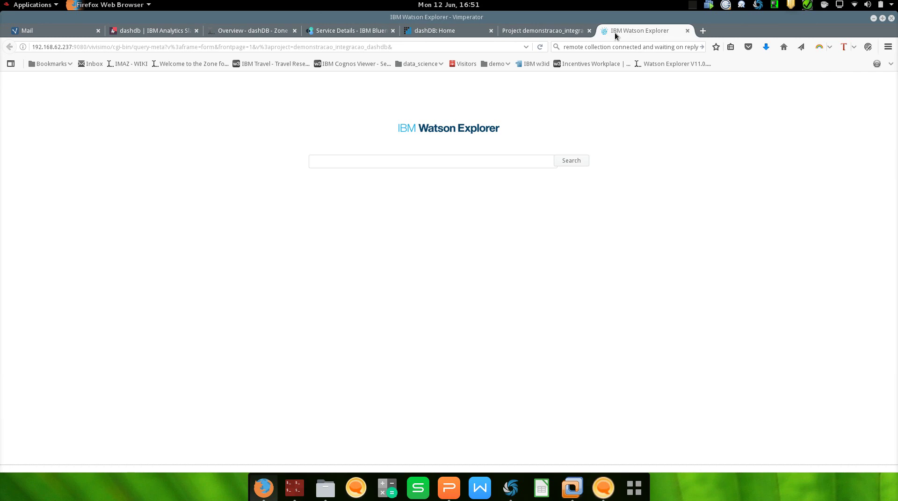
- Return to the administration tool and create a search collection named demonstracao_integracao_dashdb_web with the default settings
left_click(550, 33)
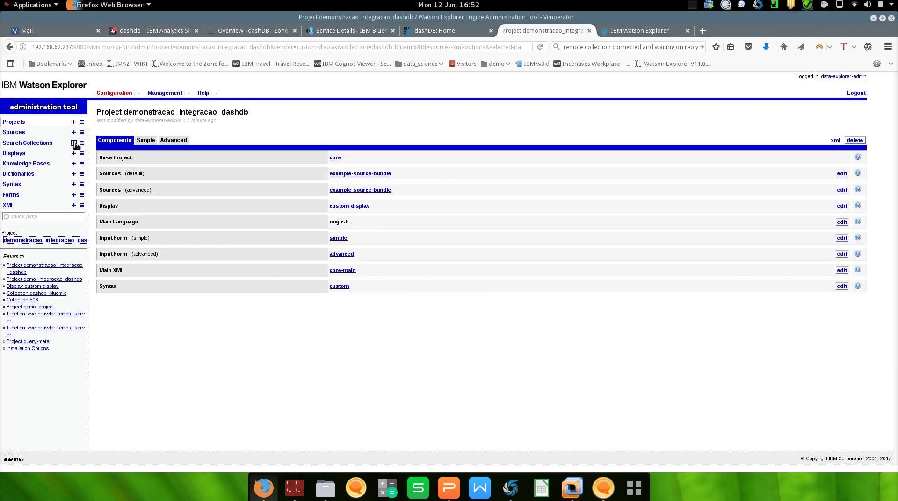
left_click(74, 143)
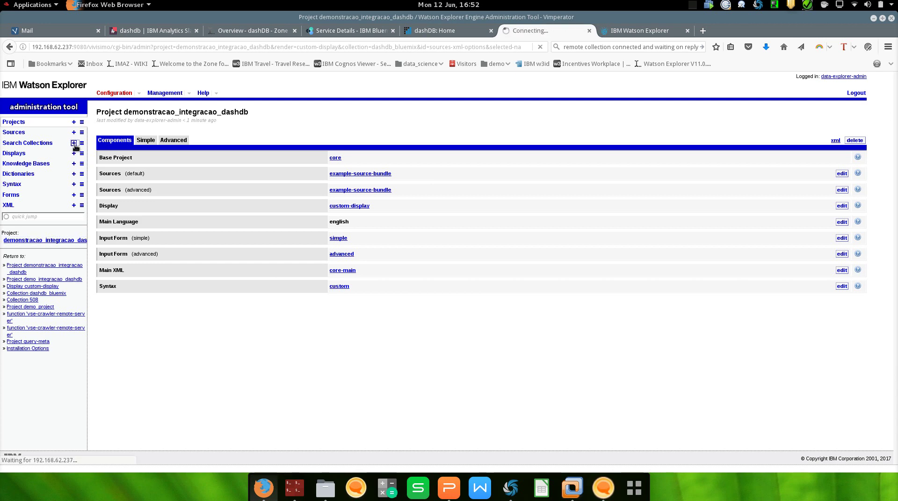
left_click(348, 150)
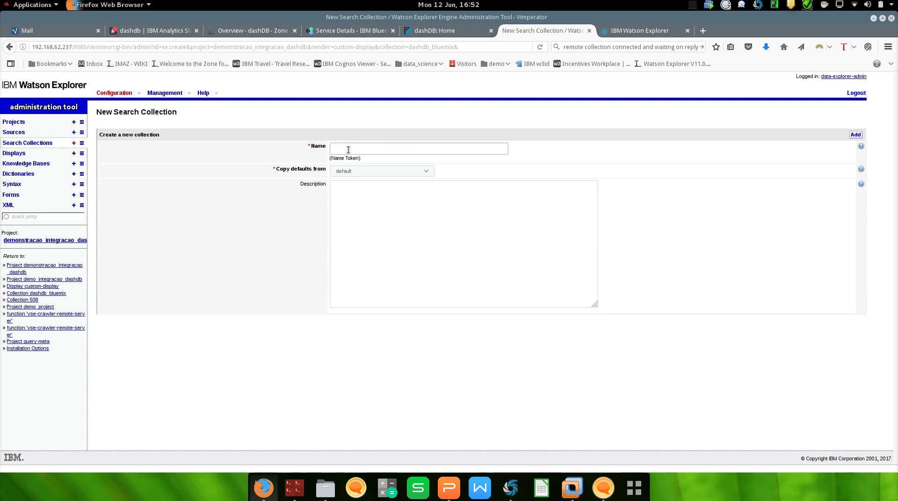
type("demonstracao_integracao_d")
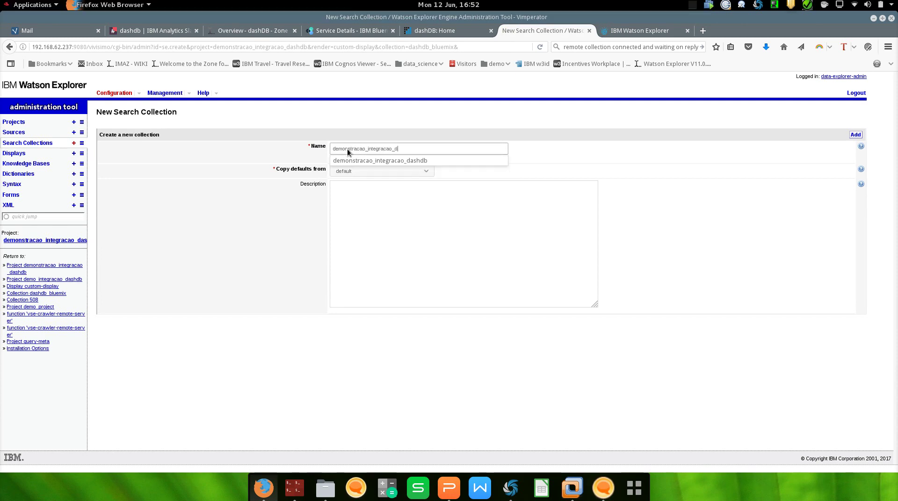
type("ashdb_")
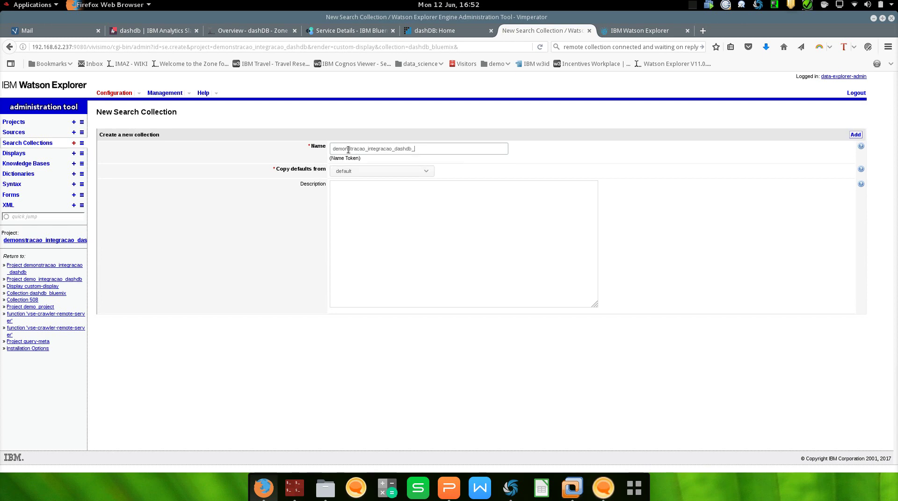
type("web")
left_click(855, 135)
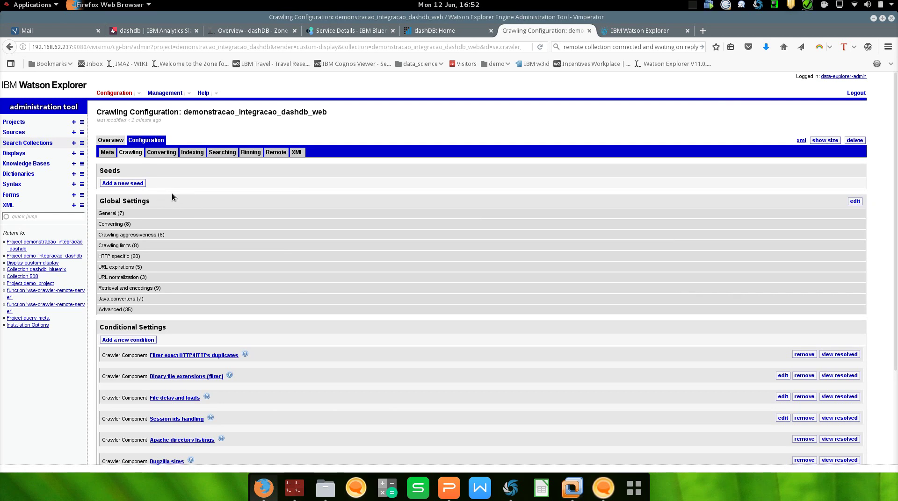
- Add a seed of type URLs to the collection's crawling configuration
left_click(143, 186)
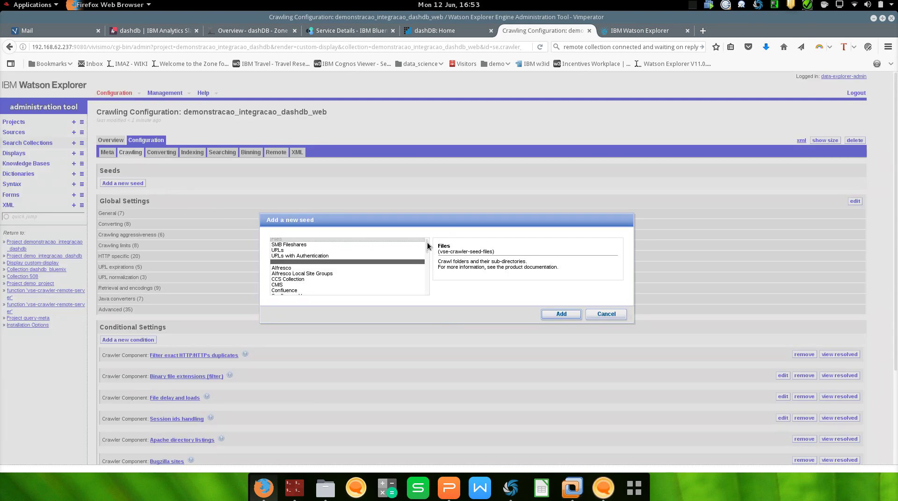
left_click_drag(427, 242, 434, 266)
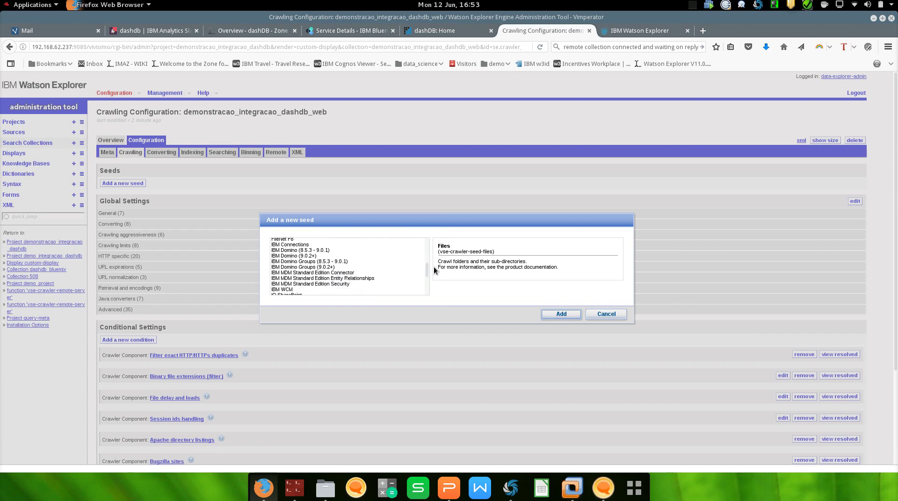
left_click_drag(433, 267, 428, 240)
left_click(289, 253)
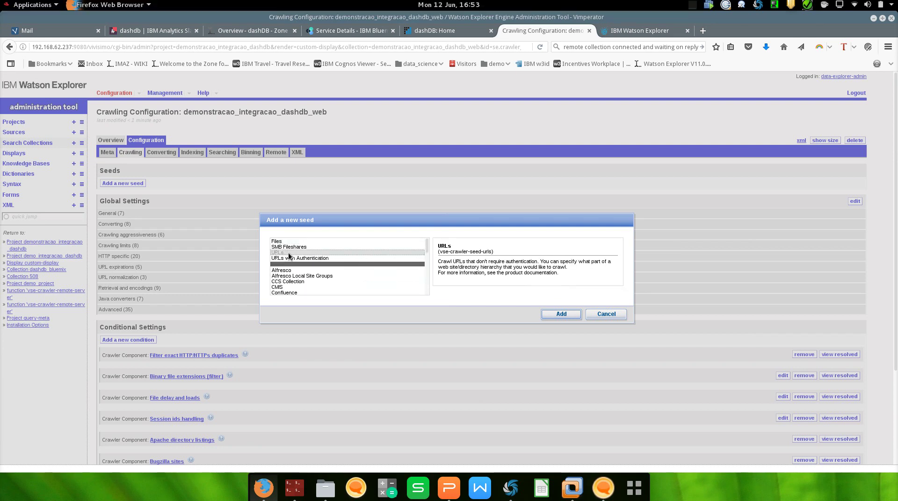
left_click(550, 315)
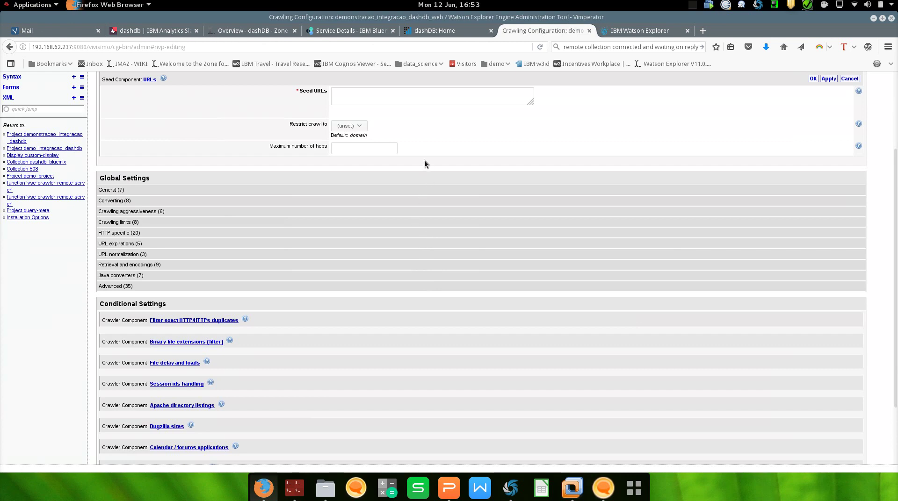
- Set the seed URL to ibm.com with a maximum of 3 hops and save the seed
left_click(379, 95)
type("ibm.com")
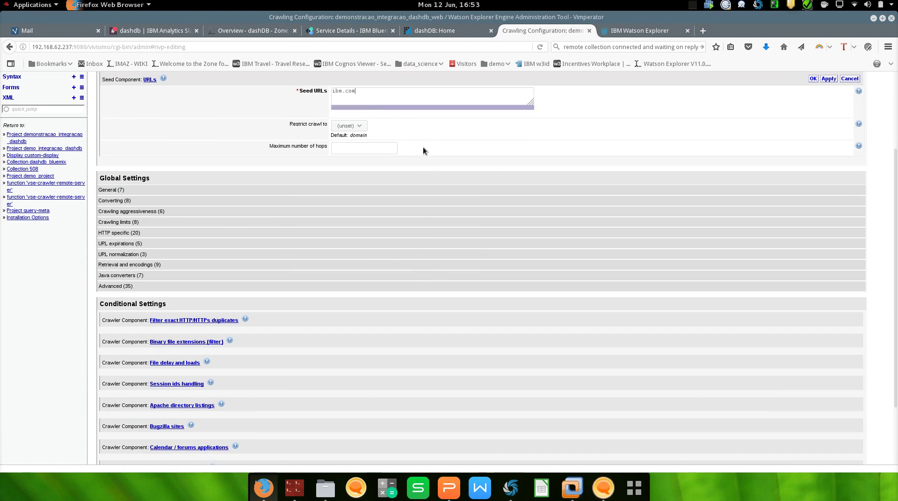
left_click(387, 150)
type("3")
left_click(813, 78)
left_click(813, 78)
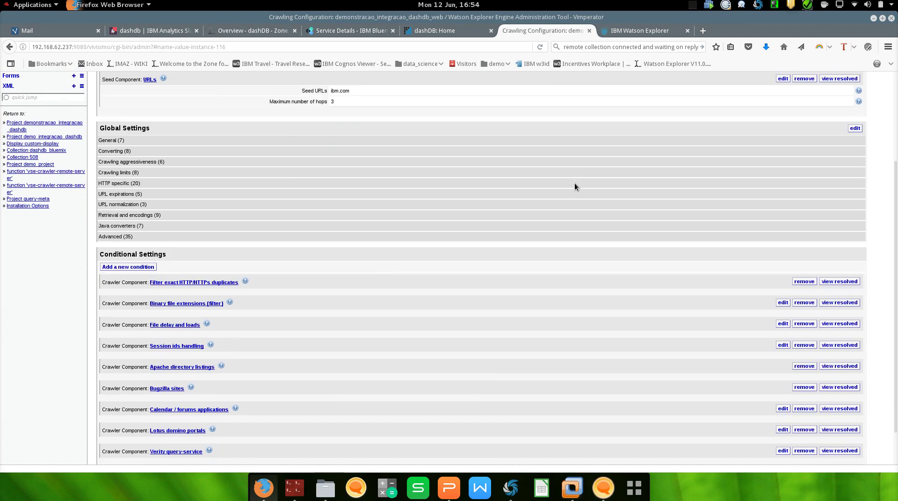
- Start the live crawl from the collection's overview and check its elapsed time and its complete and pending figures
scroll(545, 202, "up", 5)
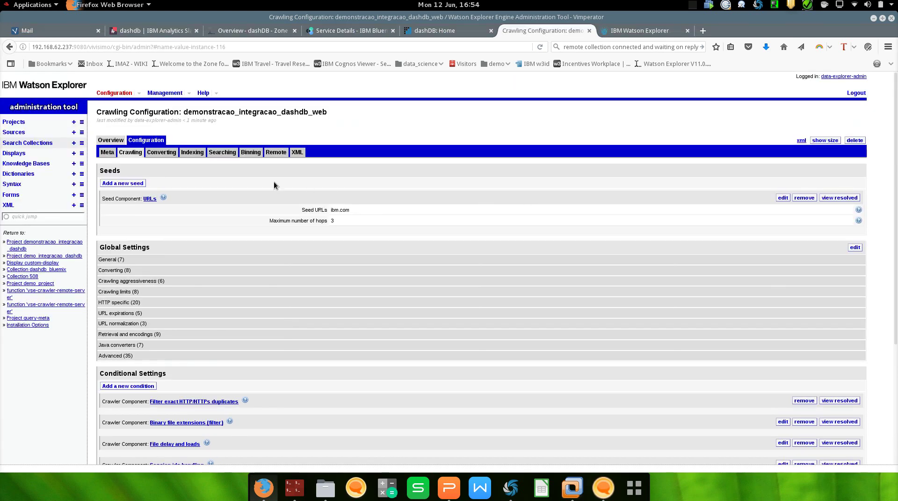
left_click(112, 141)
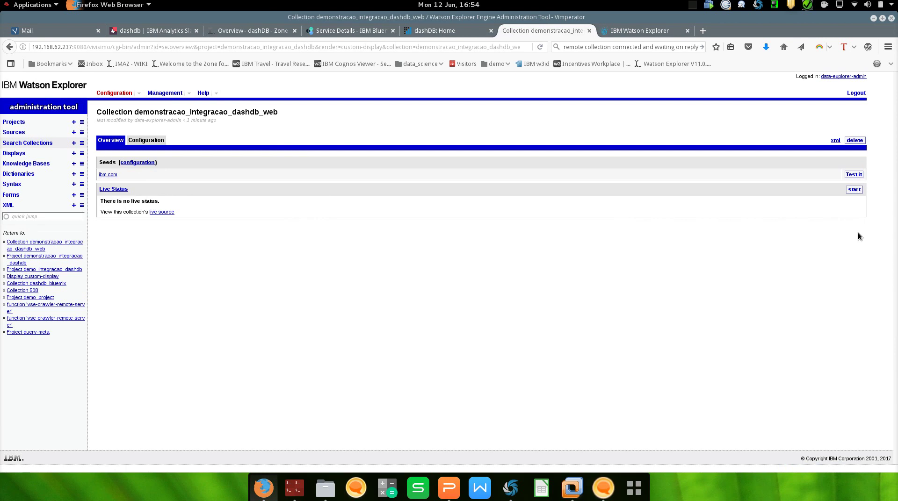
left_click(854, 189)
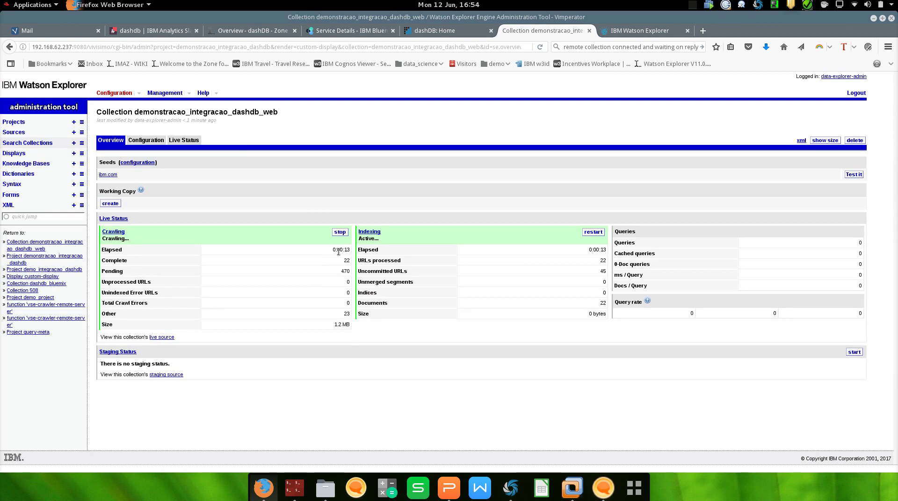
left_click_drag(327, 246, 348, 256)
double_click(347, 260)
double_click(345, 272)
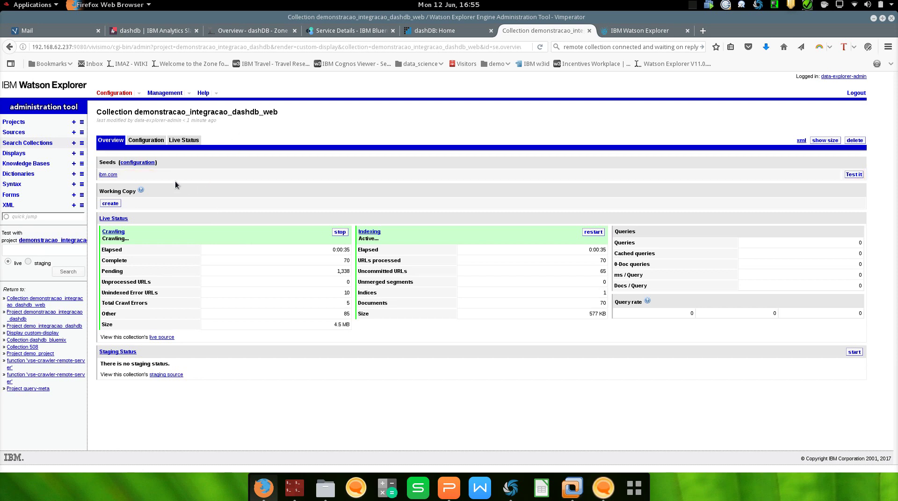
- Set the project's default source to demonstracao_integracao_dashdb_web
left_click(24, 123)
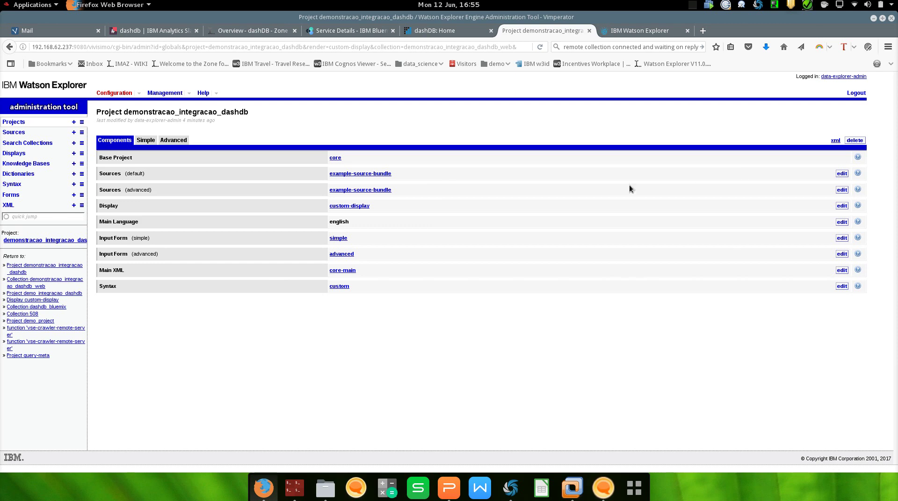
double_click(109, 173)
double_click(112, 189)
double_click(113, 174)
left_click(116, 192)
left_click(842, 174)
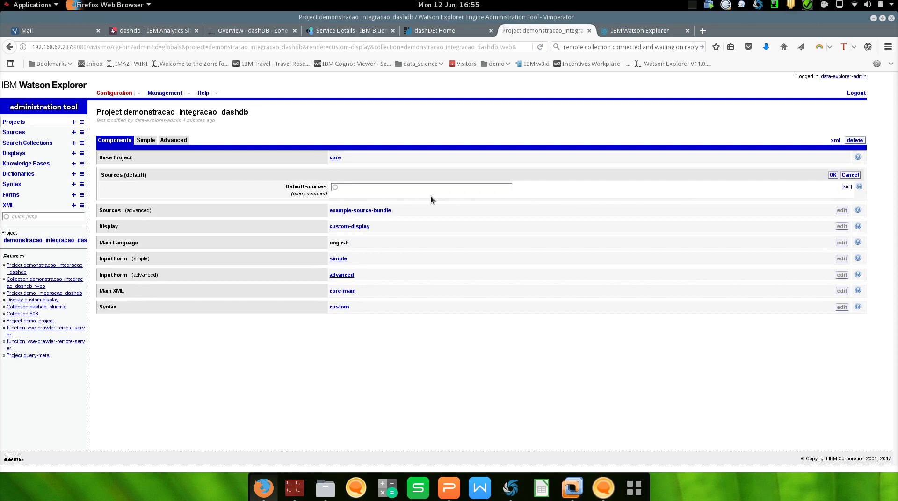
type("demonstracao")
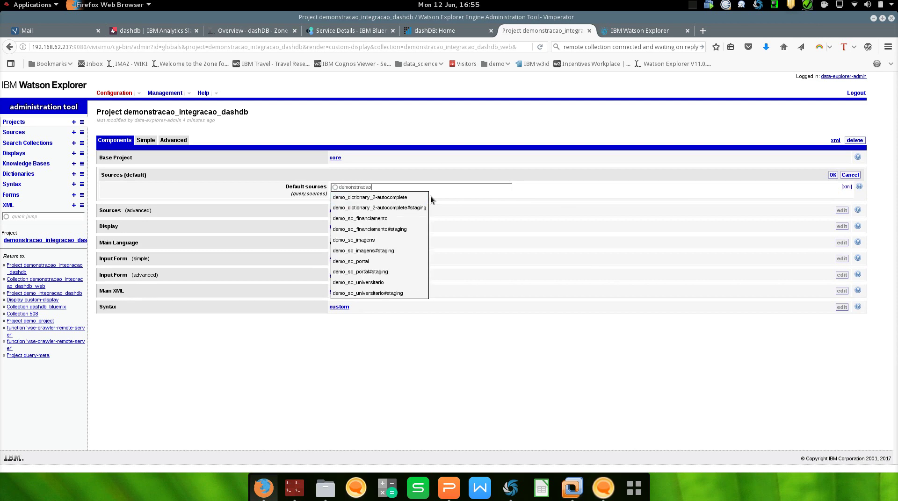
left_click(431, 197)
left_click(832, 175)
- Set the project's advanced form source to demonstracao_integracao_dashdb_web
left_click(842, 190)
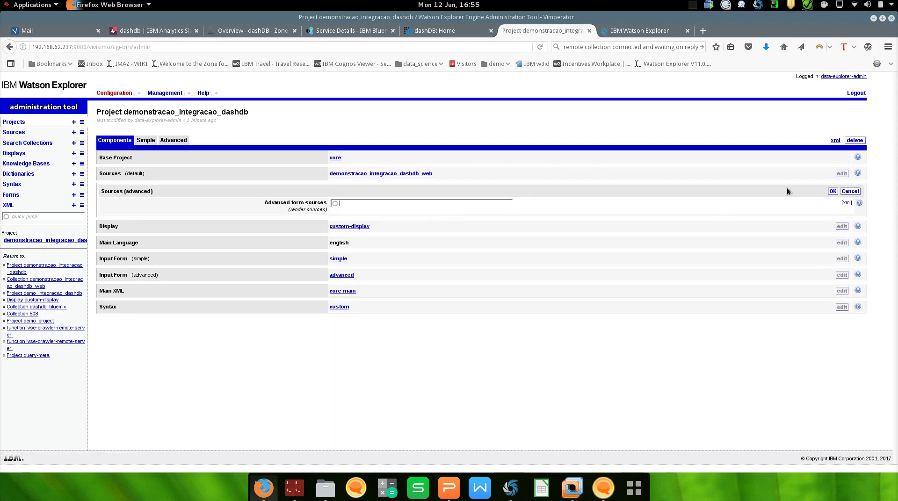
type("demonstracao_integracao_dashdb_web")
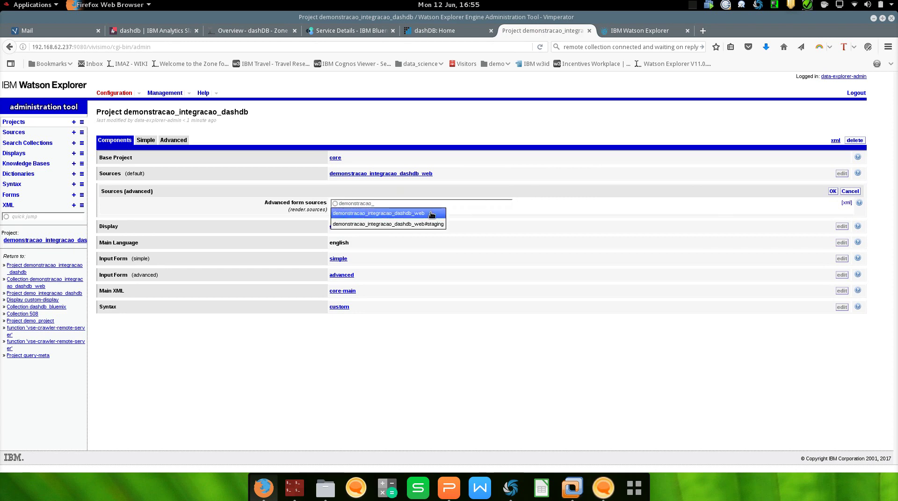
left_click(402, 213)
left_click(833, 191)
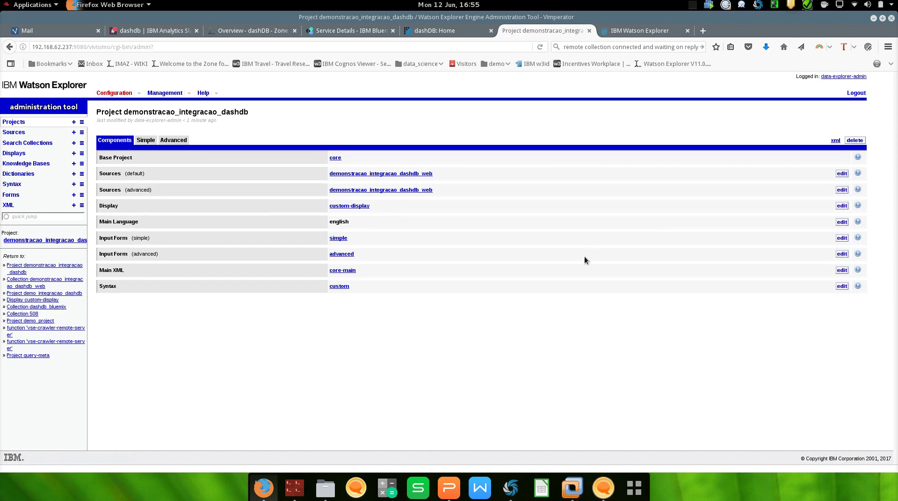
- Search the demonstracao_integracao_dashdb project for watson on its Watson Explorer search page
left_click(616, 29)
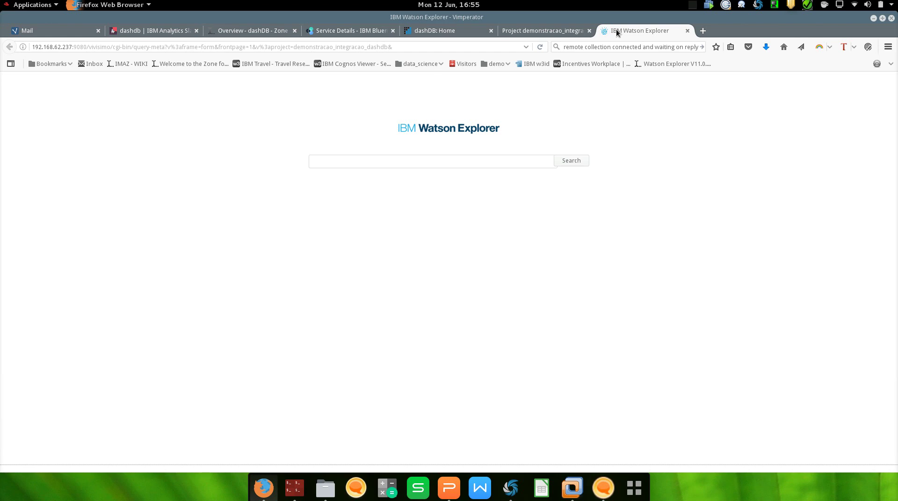
left_click(493, 163)
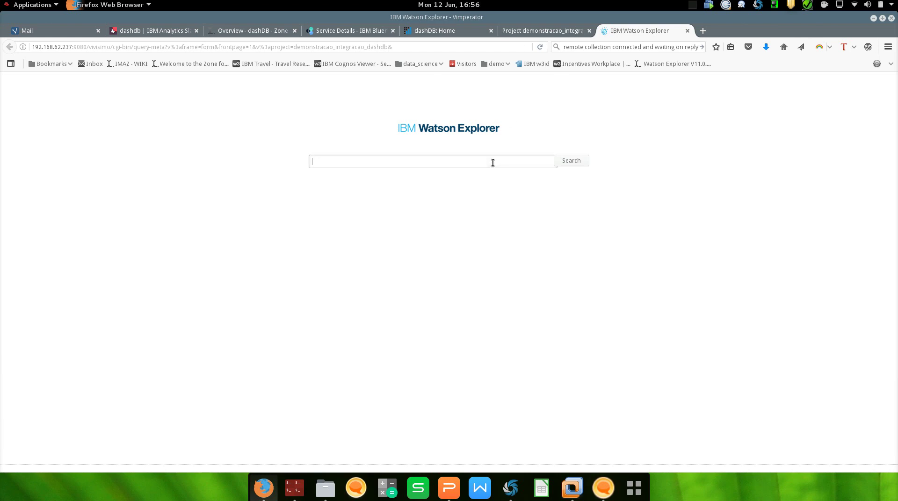
type("watson")
key("Return")
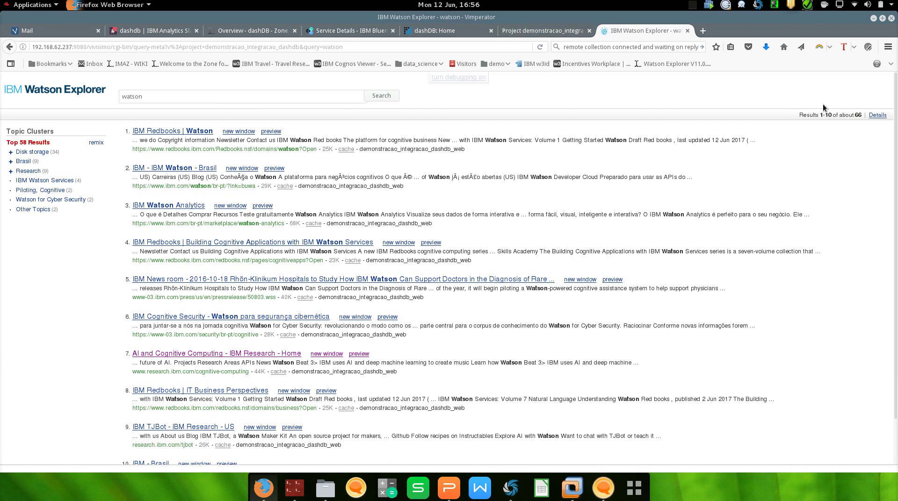
- Check the details of which sources were queried for the watson search, and close them
left_click(878, 115)
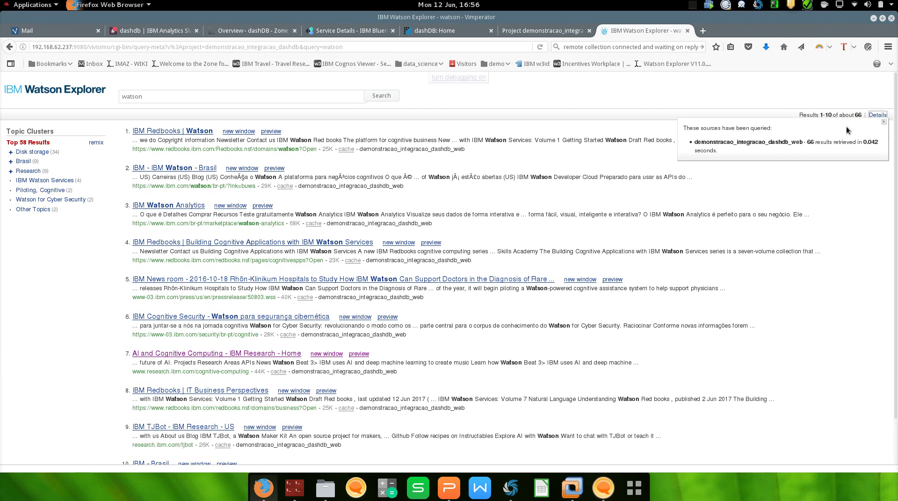
left_click_drag(697, 142, 762, 150)
left_click(787, 144)
left_click(884, 122)
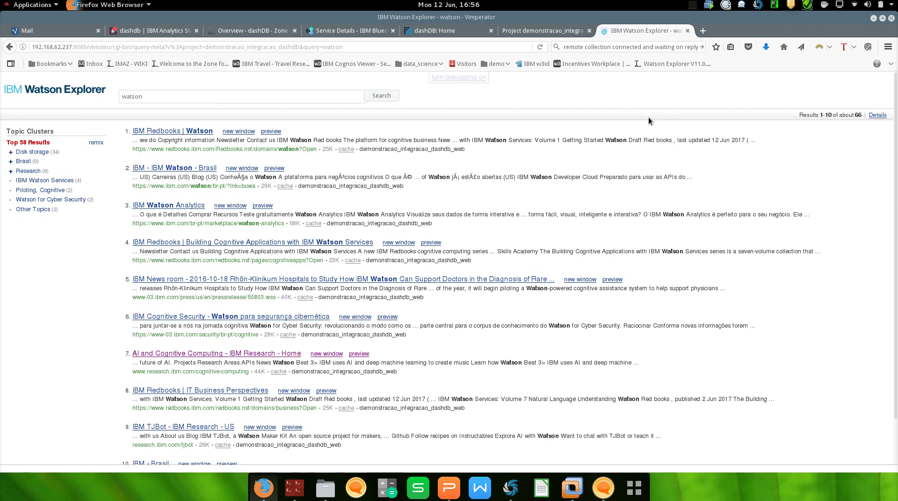
- Extend the search query to watson explorer and run it
left_click_drag(259, 100, 98, 88)
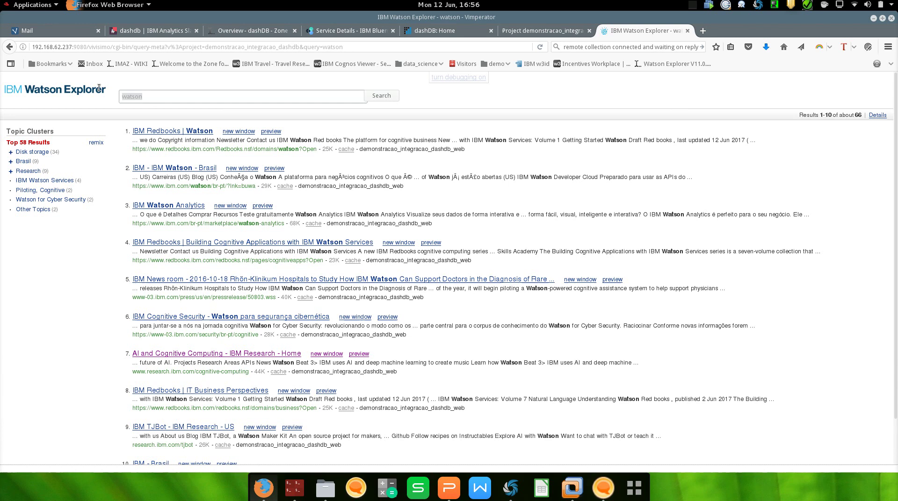
left_click(160, 97)
type("explorer")
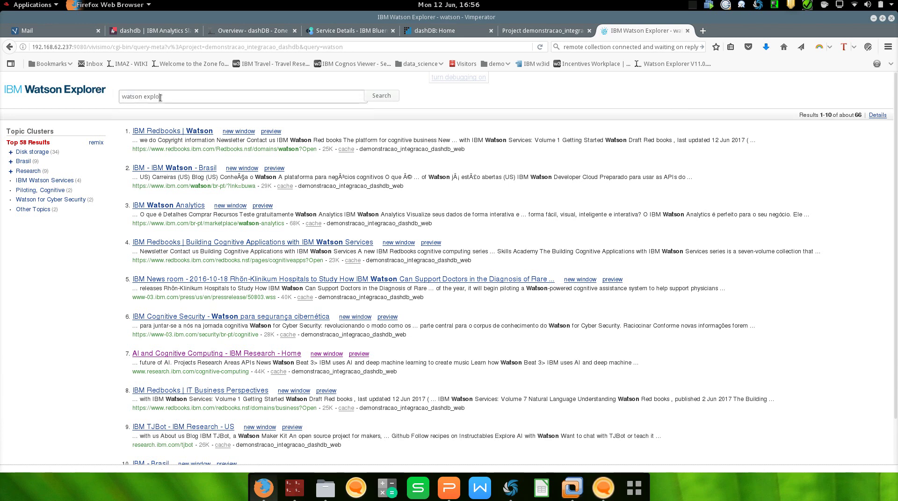
key("Return")
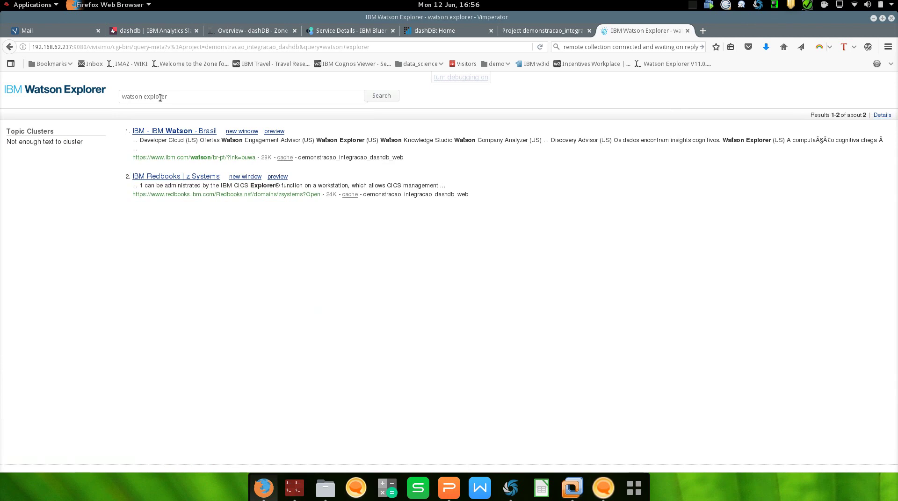
- Look through the IBM Watson - Brasil result page and return to the earlier watson results
left_click(173, 132)
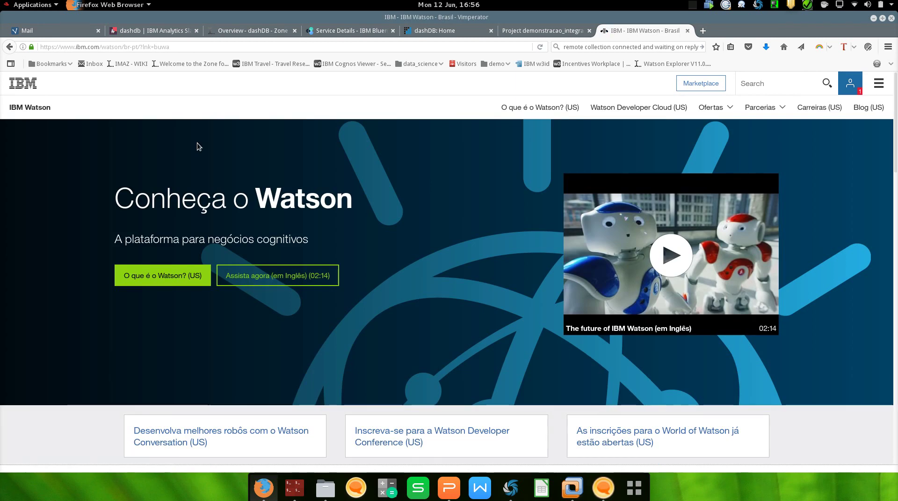
scroll(198, 146, "down", 5)
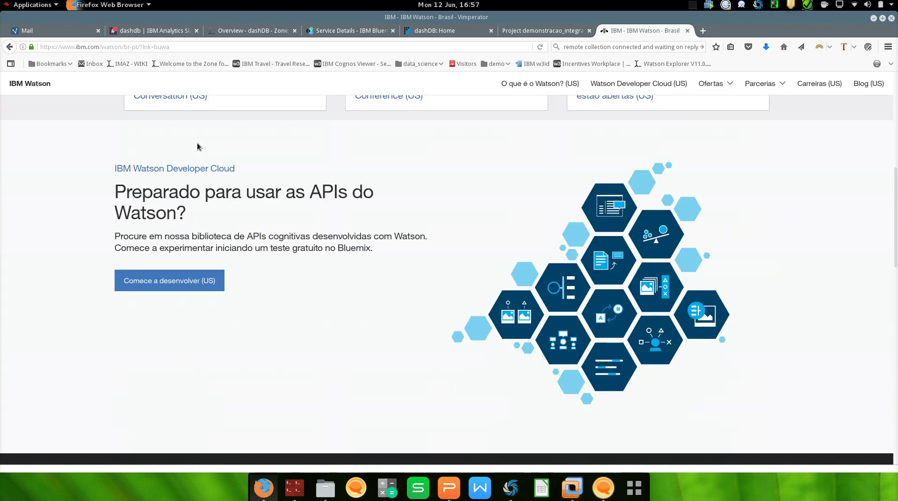
scroll(197, 146, "up", 5)
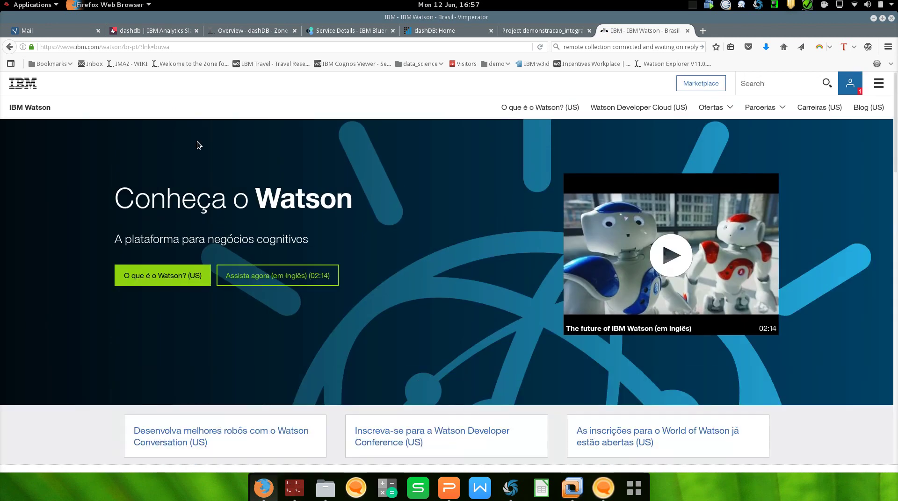
left_click(11, 47)
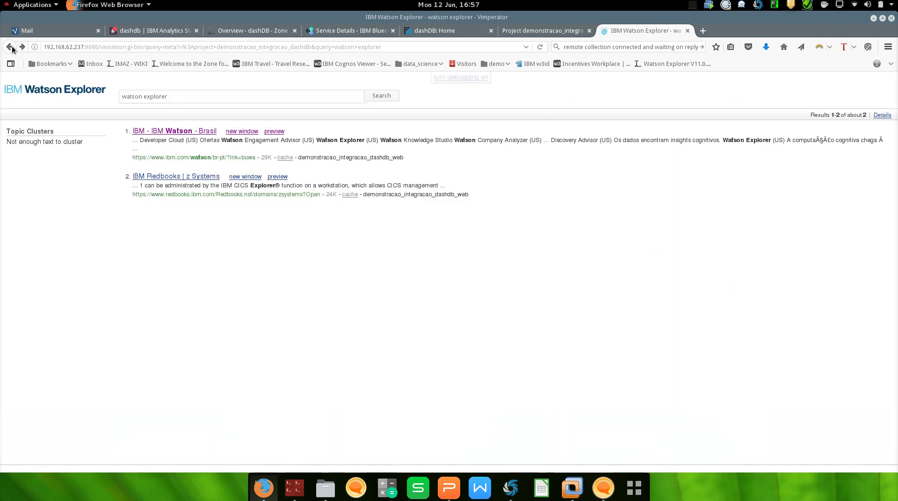
left_click(11, 48)
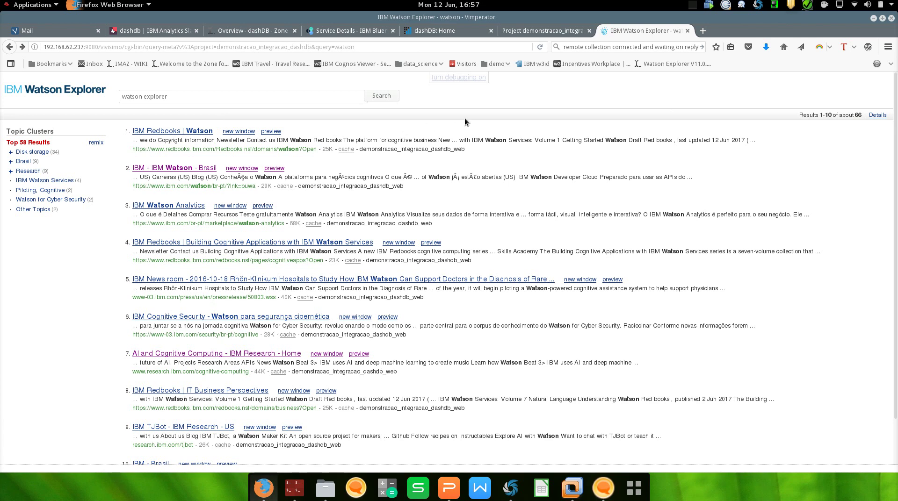
- Switch to the dashDB console and view the definition of table FATO_EXPORT_FINAL in schema DASH6219
left_click(364, 29)
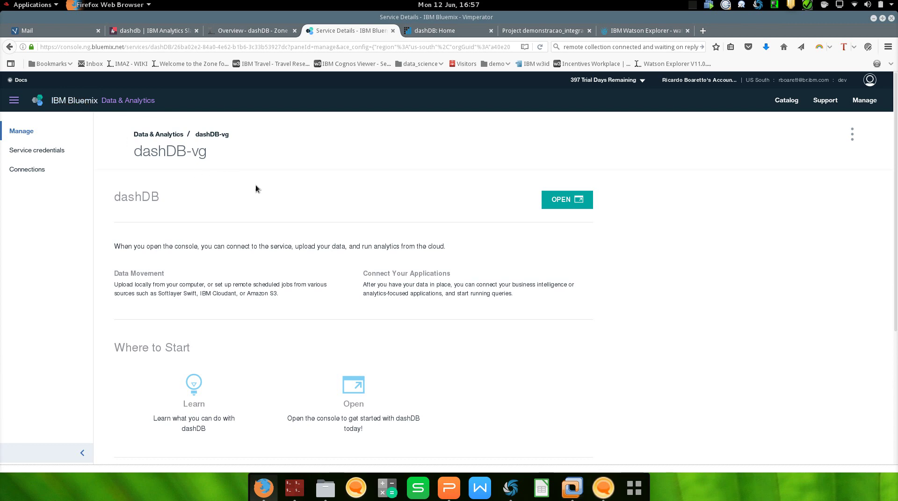
left_click(439, 32)
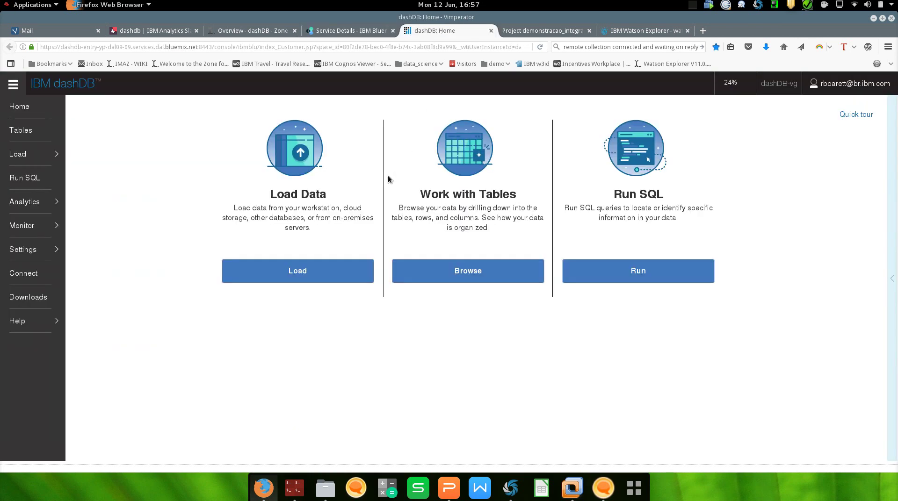
left_click(25, 136)
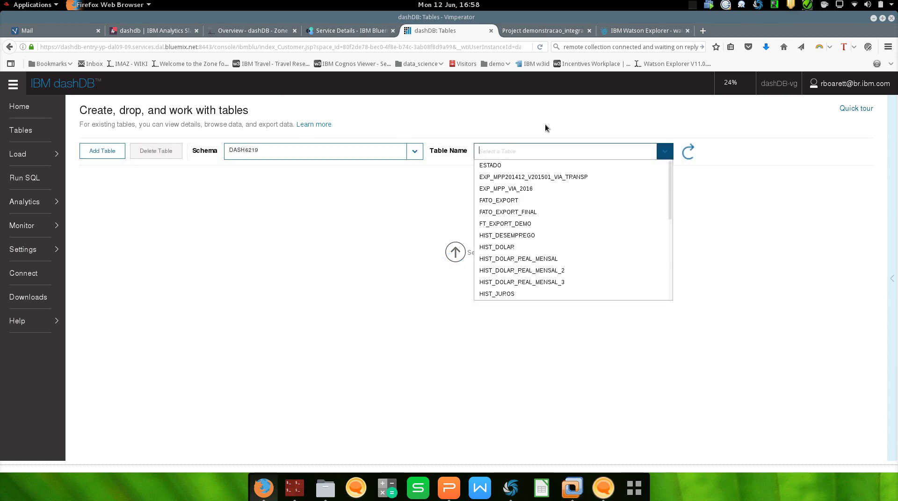
left_click(518, 213)
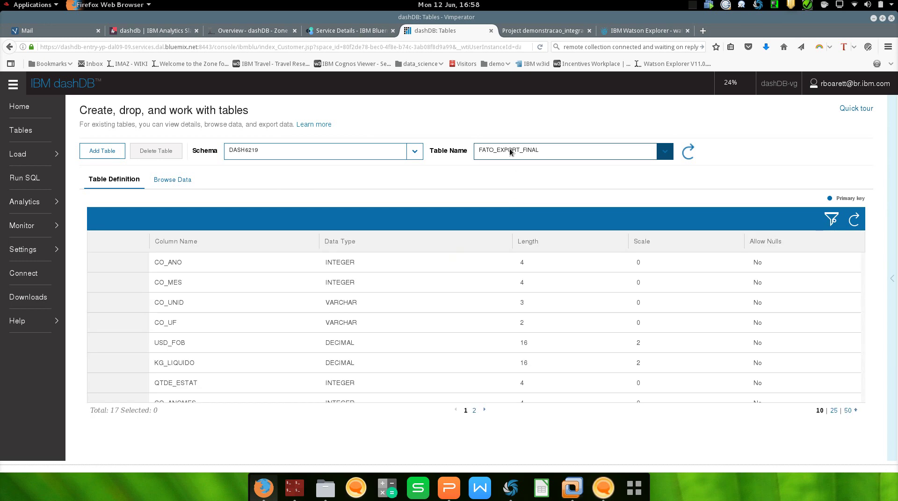
- Switch back to the Watson Explorer search page and search for the suggested term médico-cirúrgico
left_click(628, 32)
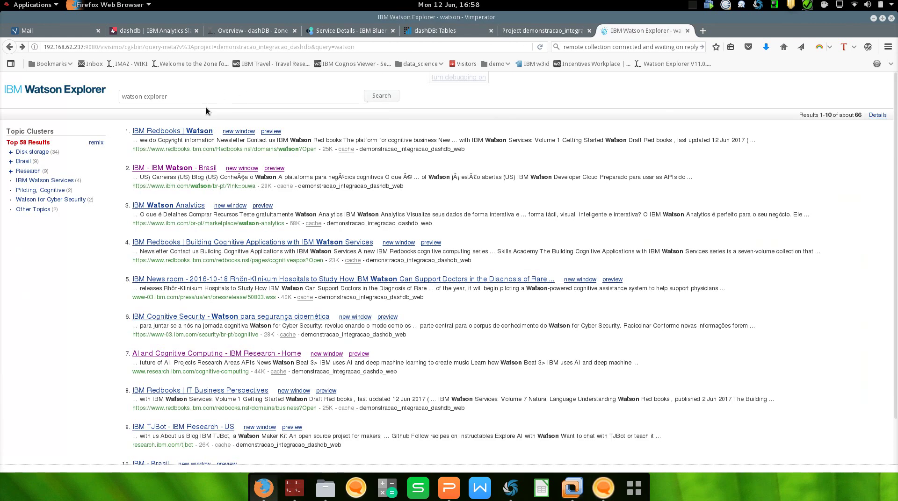
type("wats")
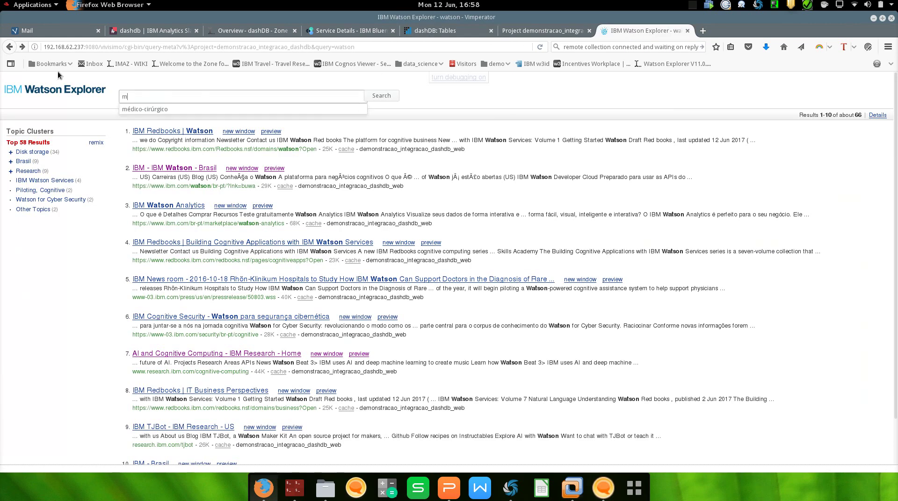
type("dico")
key("Down")
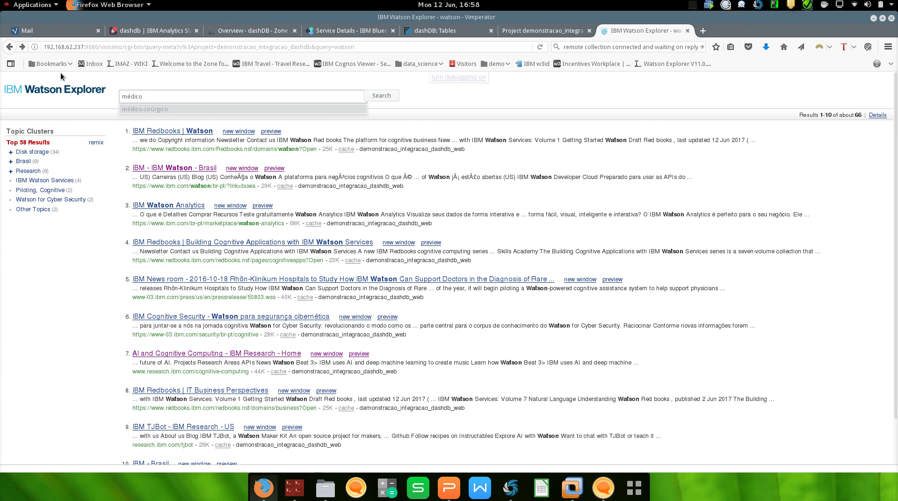
left_click(128, 108)
left_click(374, 97)
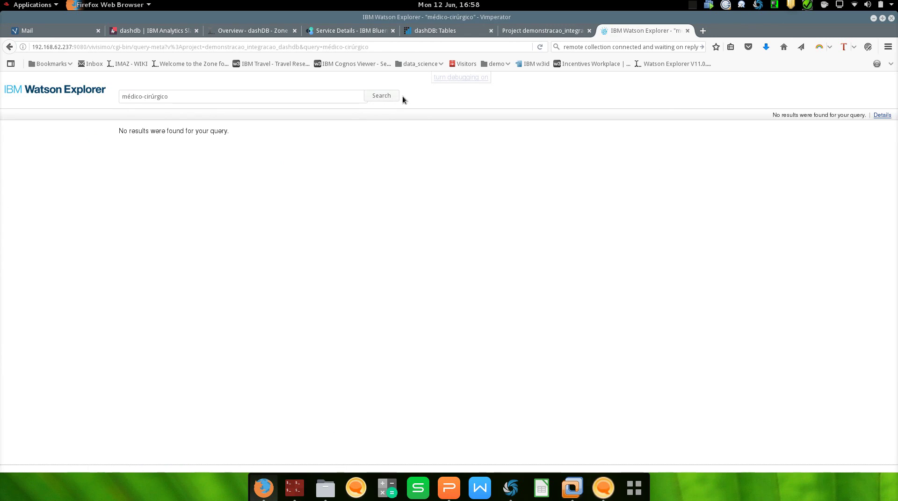
- Create a search collection named demonstracao_integracao_dashdb_banco_de_dados in the Watson Explorer administration tool
left_click(532, 31)
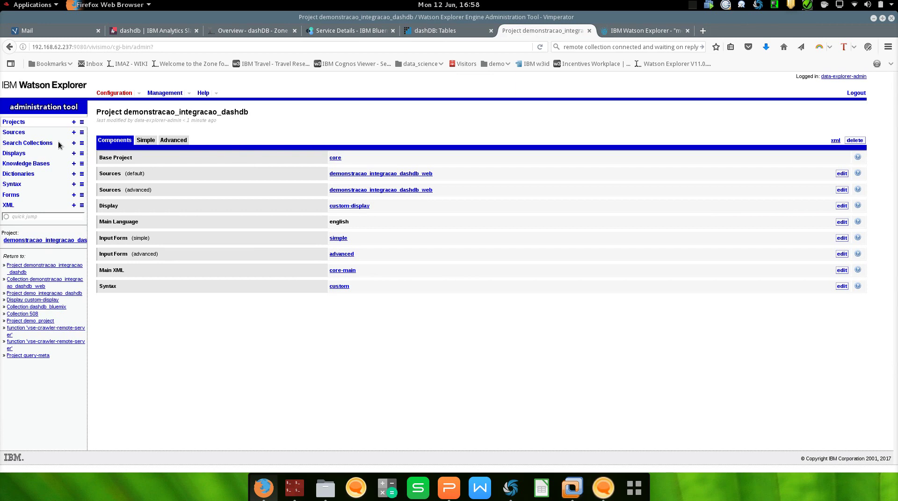
left_click(74, 143)
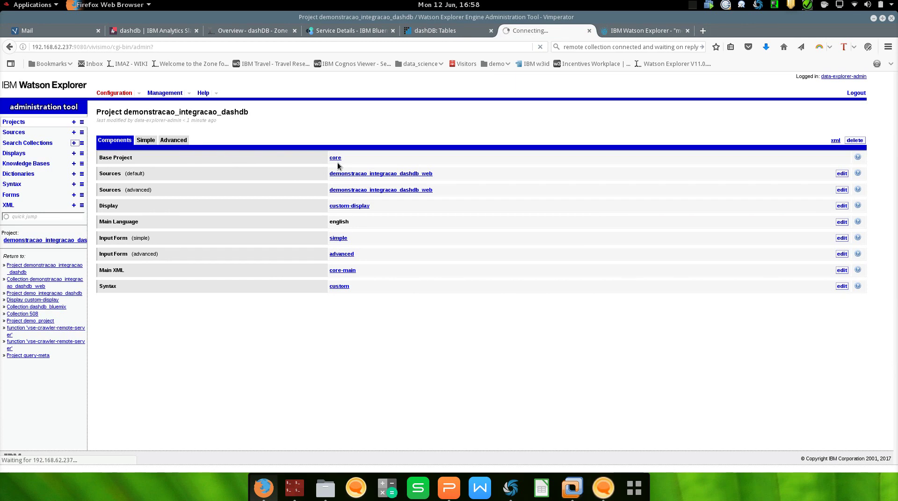
left_click(358, 151)
type("demonstra")
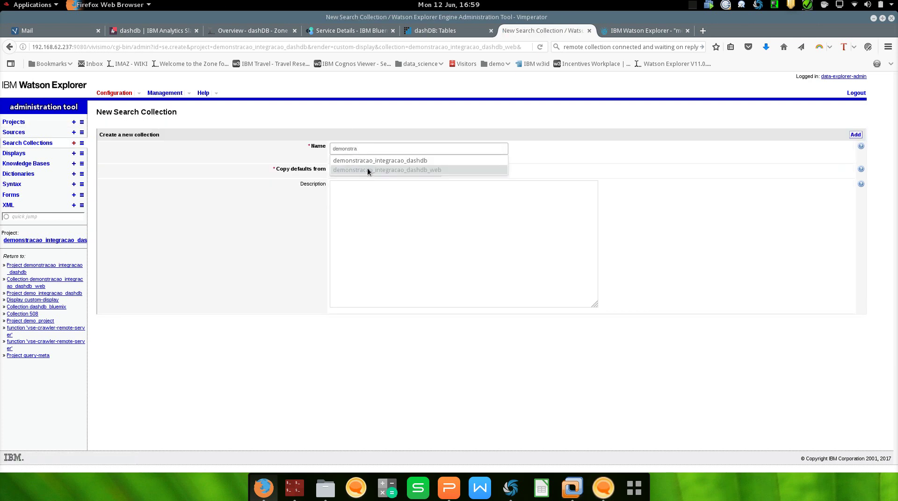
left_click(366, 171)
key("BackSpace")
key("BackSpace")
key("BackSpace")
type("banco_de_dados")
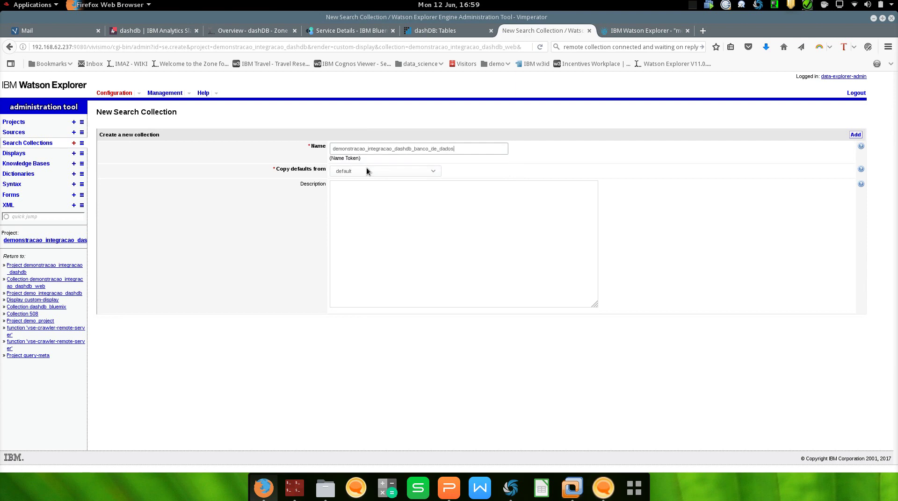
left_click(856, 135)
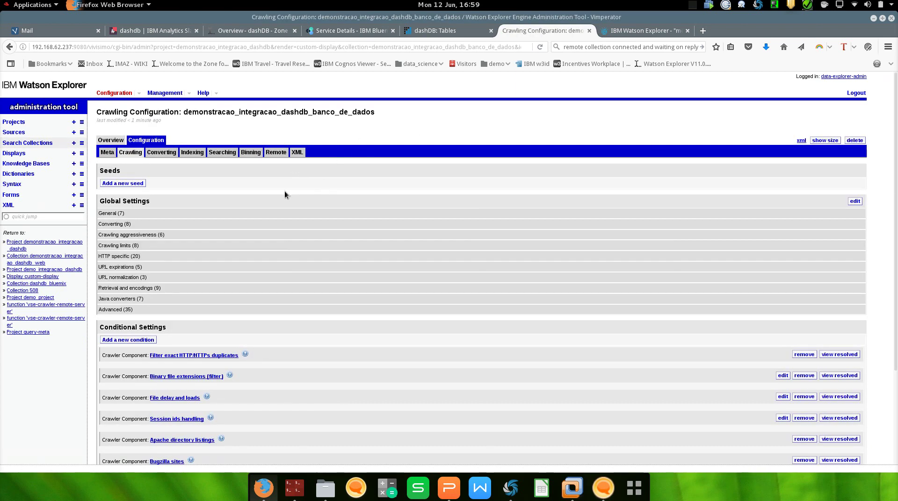
- Add a Database (Keyed) seed to the new collection's crawling configuration
left_click(141, 185)
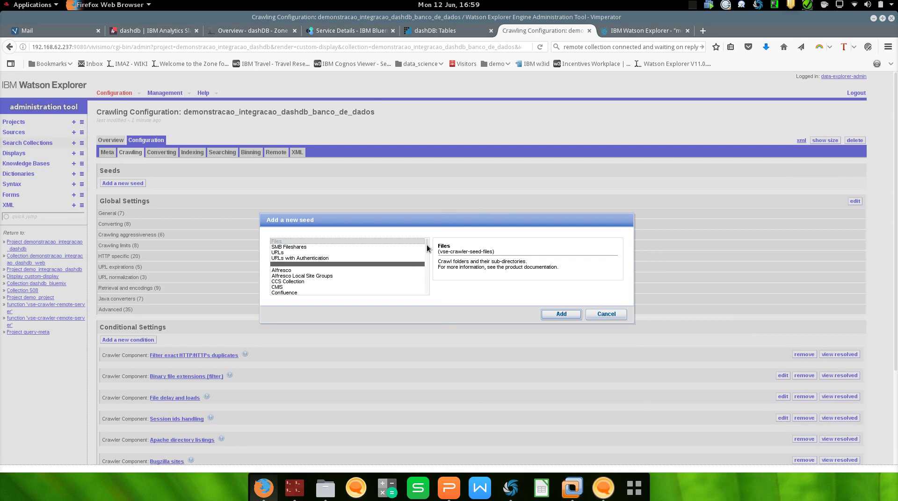
left_click_drag(428, 245, 426, 256)
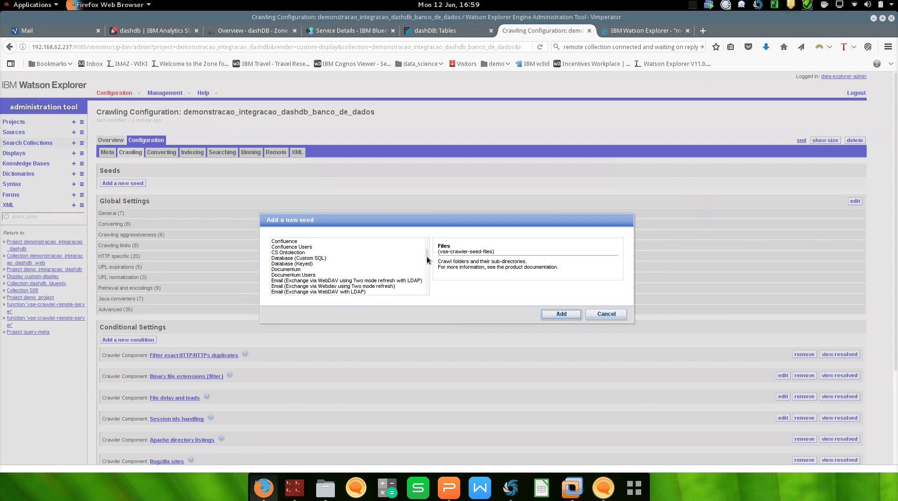
left_click(288, 265)
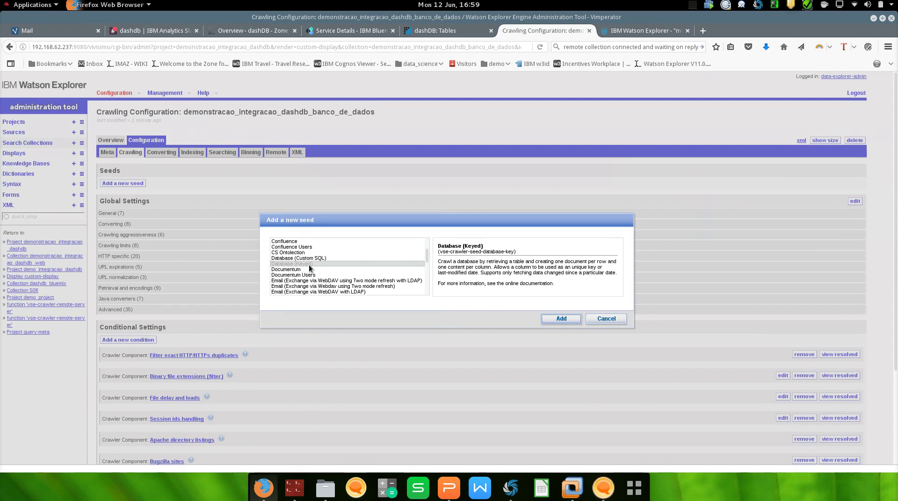
left_click(319, 259)
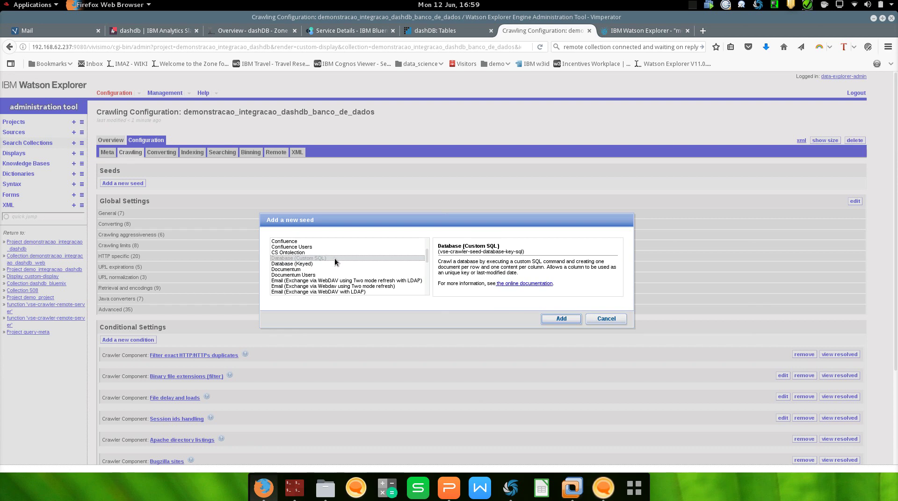
left_click(333, 263)
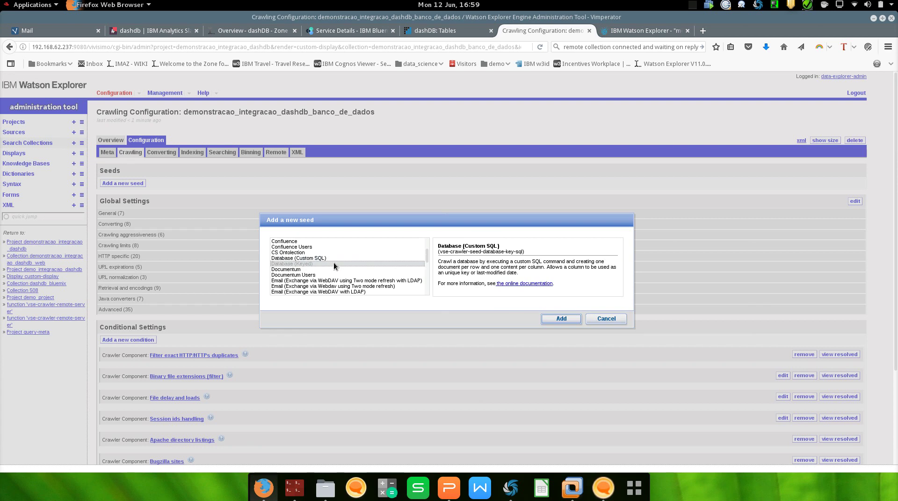
left_click(561, 319)
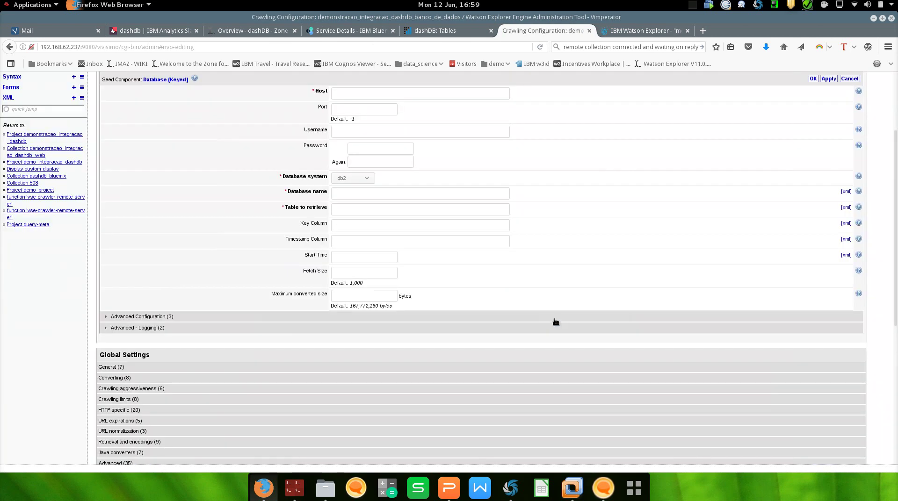
- Review the seed's connection fields and open the connection details in the dashDB console
scroll(604, 159, "up", 3)
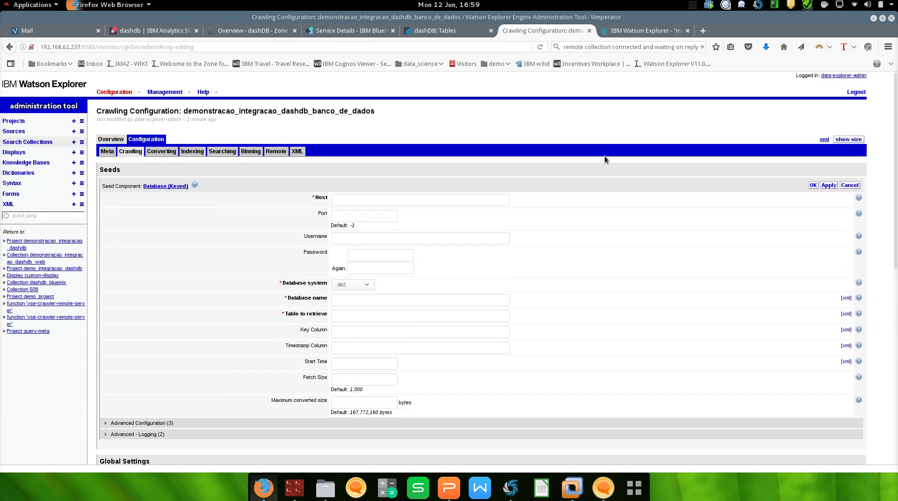
scroll(548, 156, "down", 2)
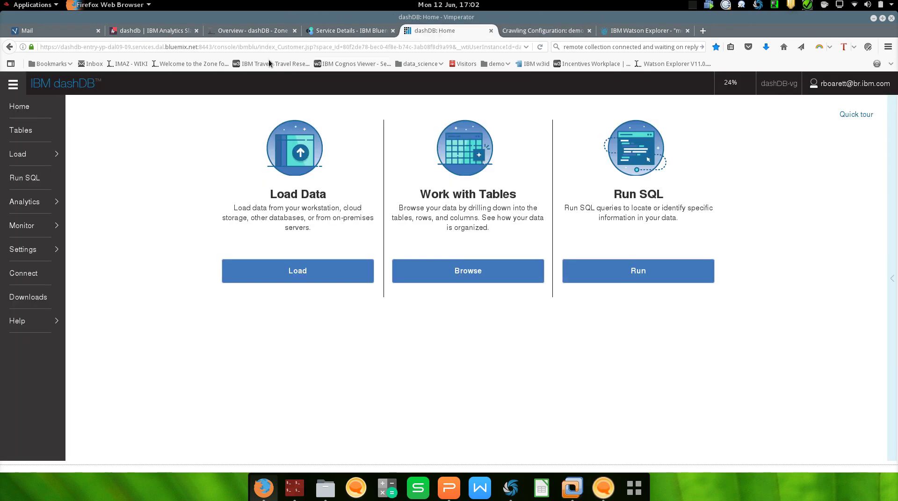
left_click(51, 274)
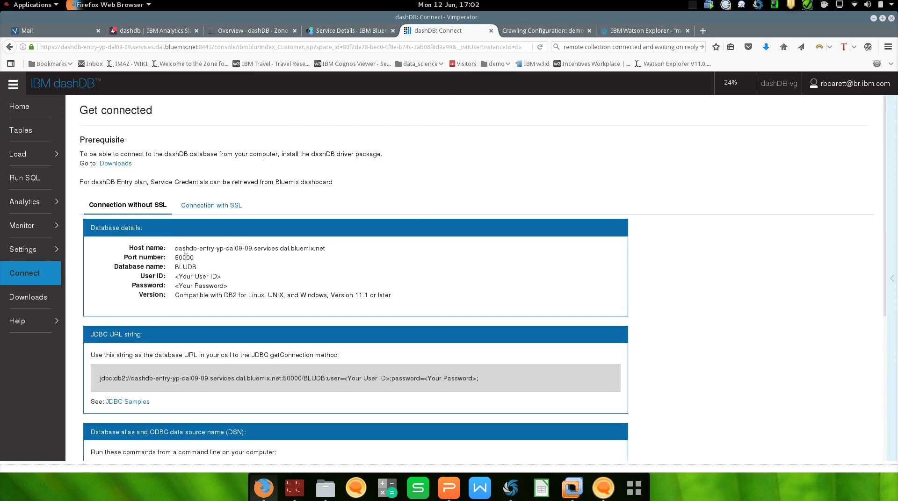
- Copy the host name dashdb-entry-yp-dal09-09.services.dal.bluemix.net from the dashDB connection details into the database seed's Host
left_click_drag(176, 249, 309, 250)
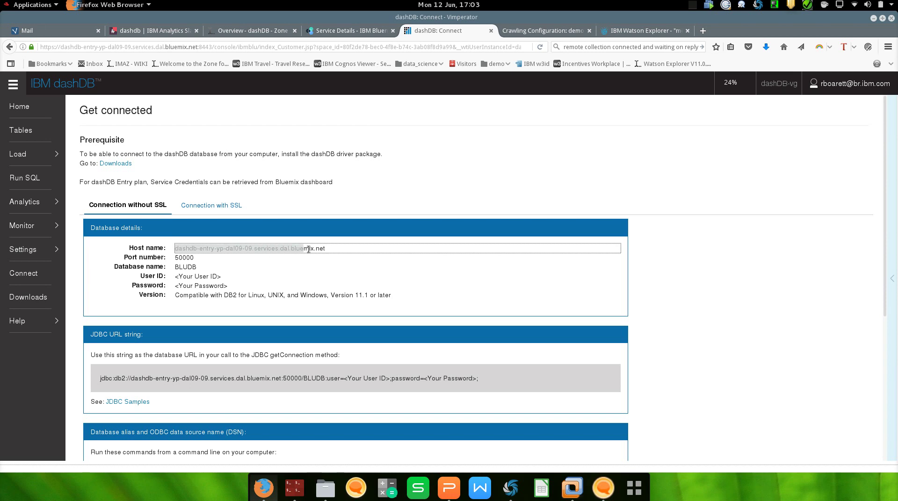
left_click(327, 249)
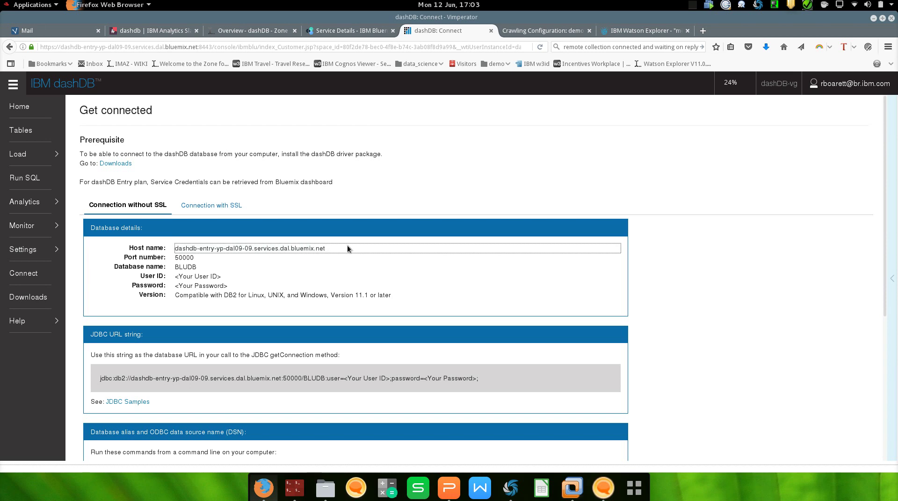
left_click(558, 31)
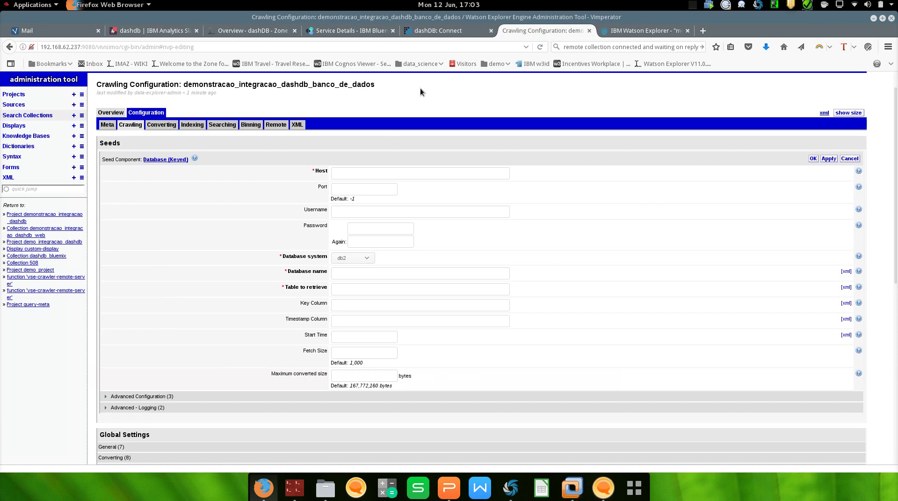
left_click(368, 176)
type("dashdb-entry-yp-dal09-09.services.dal.bluemix.net")
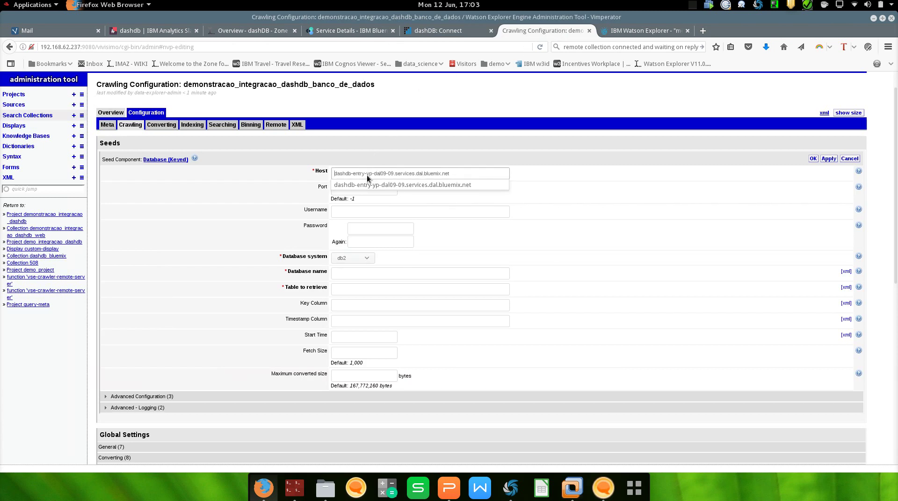
- Copy port number 50000 from the dashDB connection details into the seed's Port
left_click(425, 33)
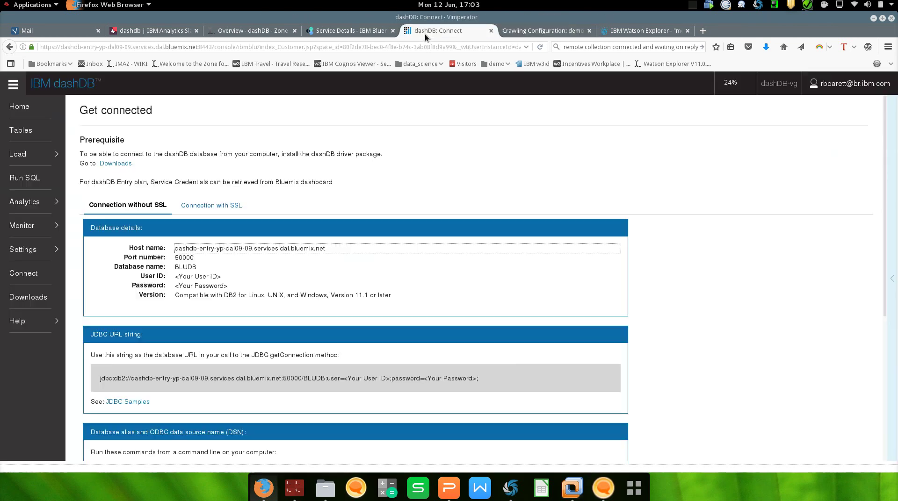
double_click(189, 258)
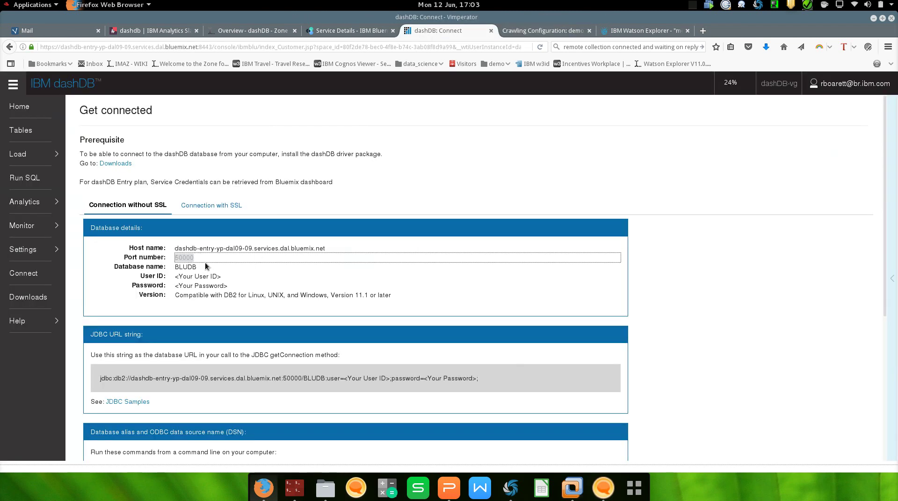
key("ctrl+c")
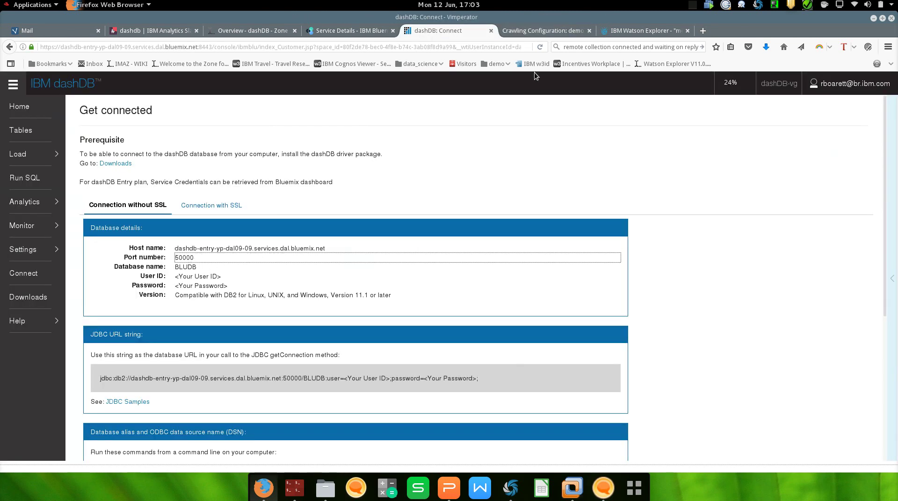
left_click(560, 35)
left_click(359, 189)
key("ctrl+v")
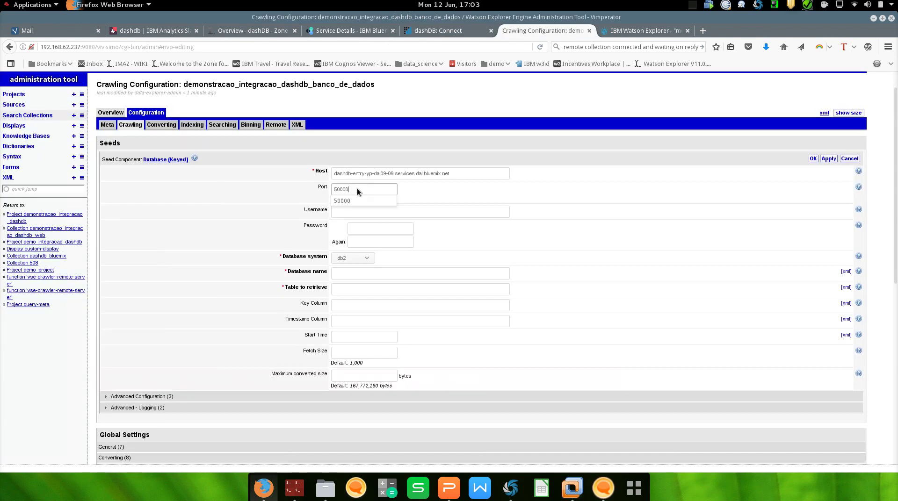
- Fill in the seed's username, password and password confirmation with the saved dashDB login
left_click(421, 211)
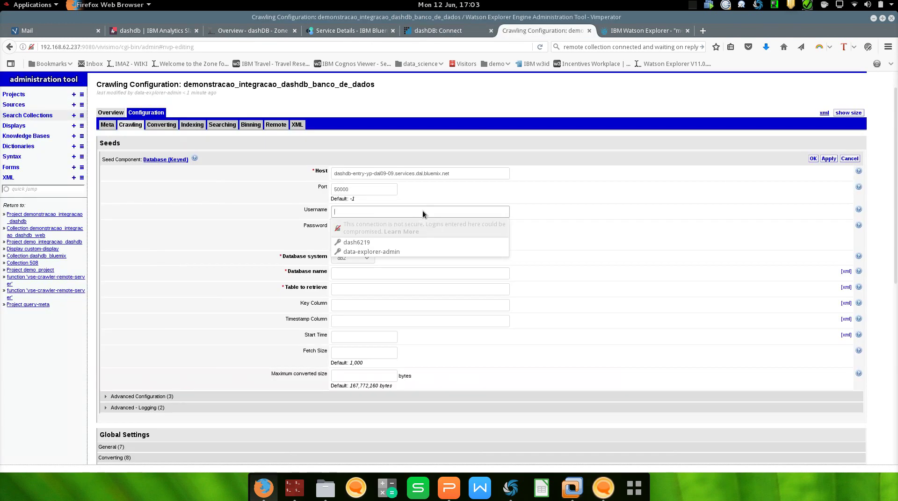
left_click(364, 243)
left_click(372, 243)
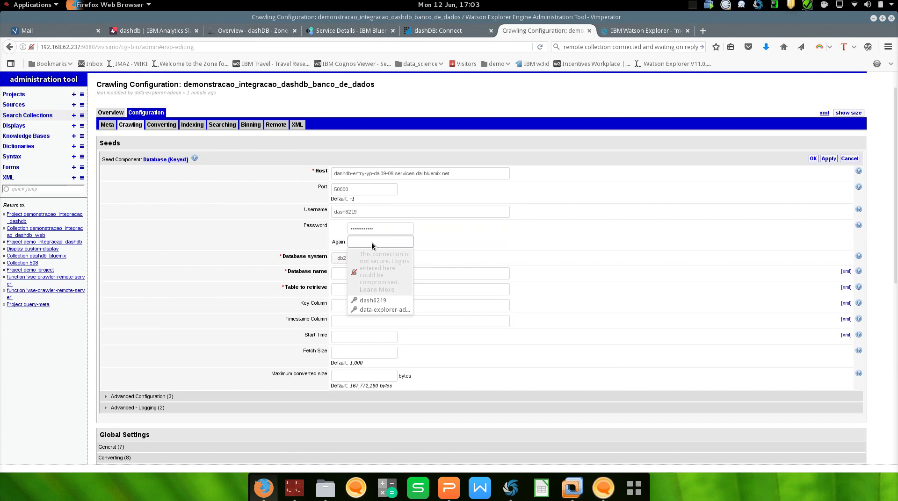
left_click(378, 301)
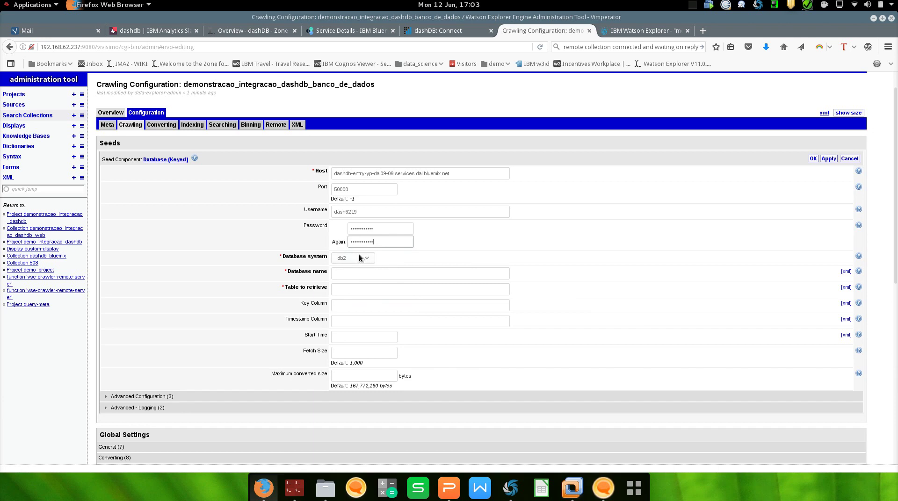
- Copy the database name BLUDB from the dashDB connection details into the seed's Database name
left_click(354, 275)
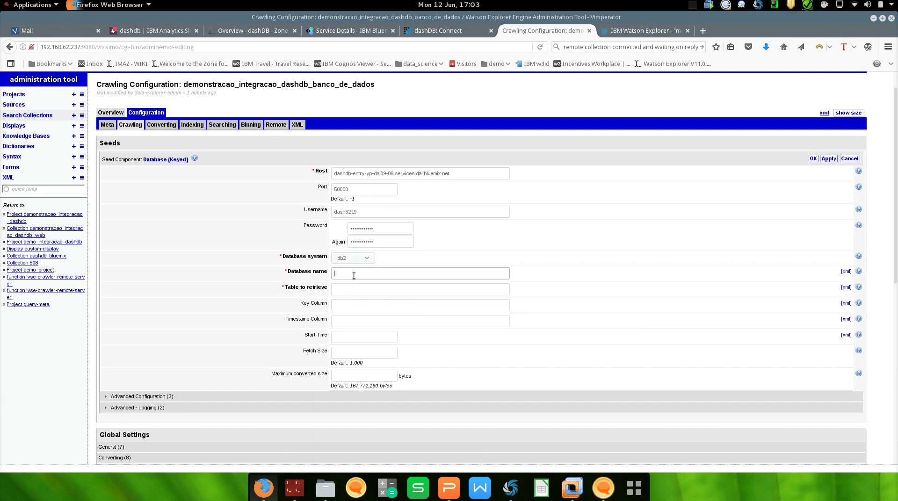
left_click(443, 31)
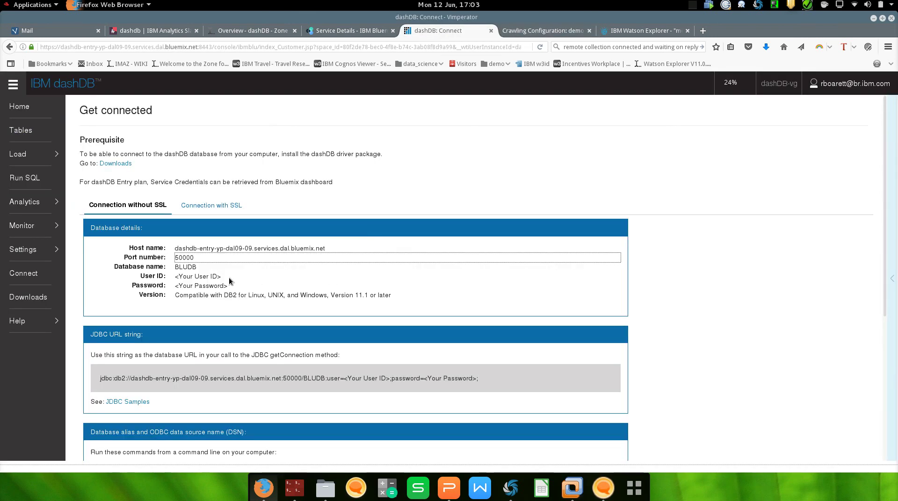
left_click(185, 267)
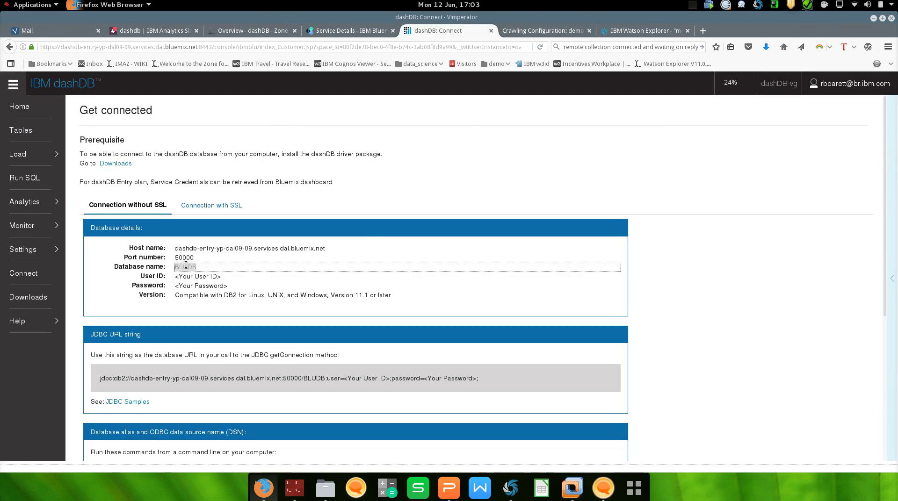
left_click(524, 29)
left_click(347, 273)
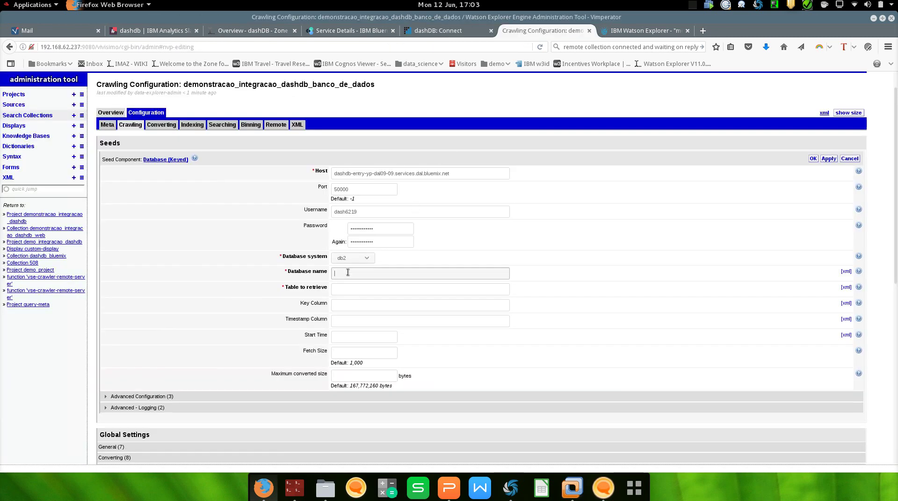
key("ctrl+v")
- Set the seed's table to retrieve to fato_export_final and read the help for Timestamp Column
left_click(423, 290)
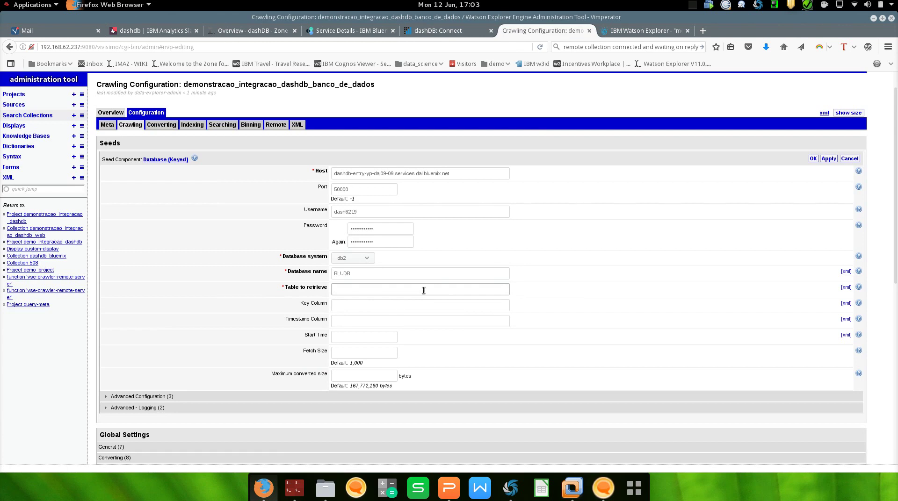
type("FATO")
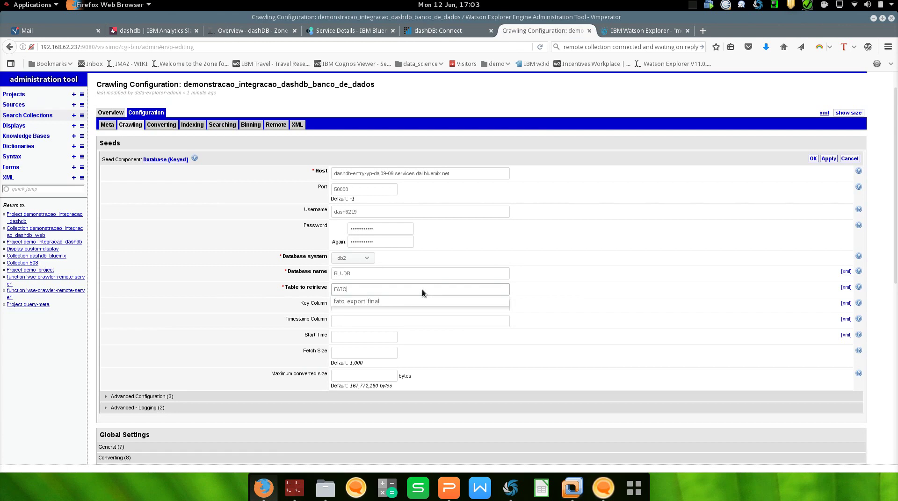
left_click(402, 300)
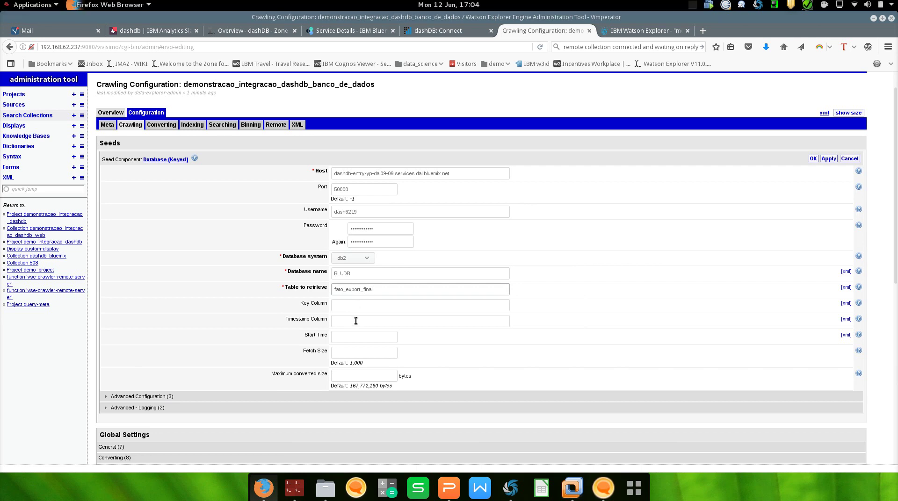
left_click(860, 320)
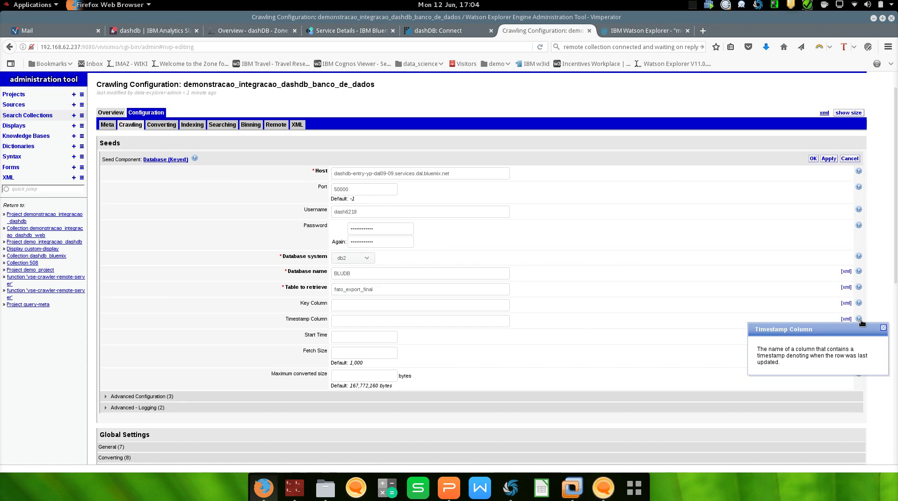
left_click(883, 330)
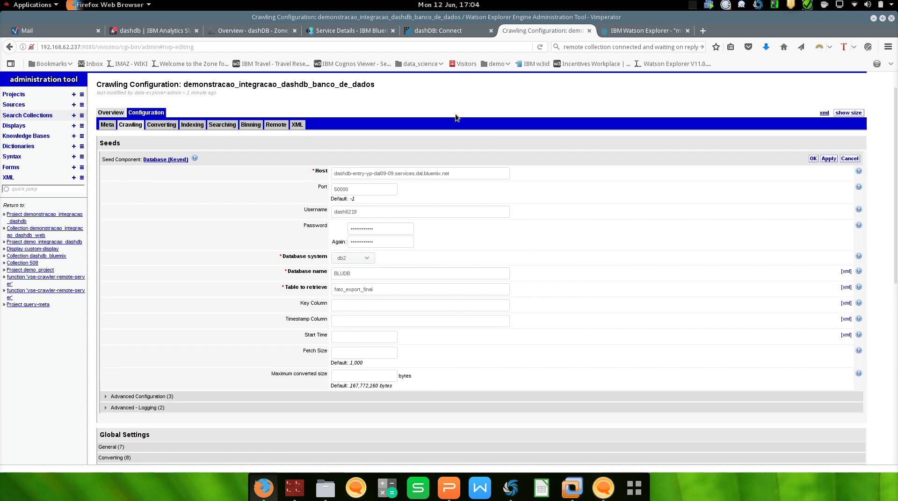
- Save the database seed and start the live crawl from the collection's overview
left_click(813, 159)
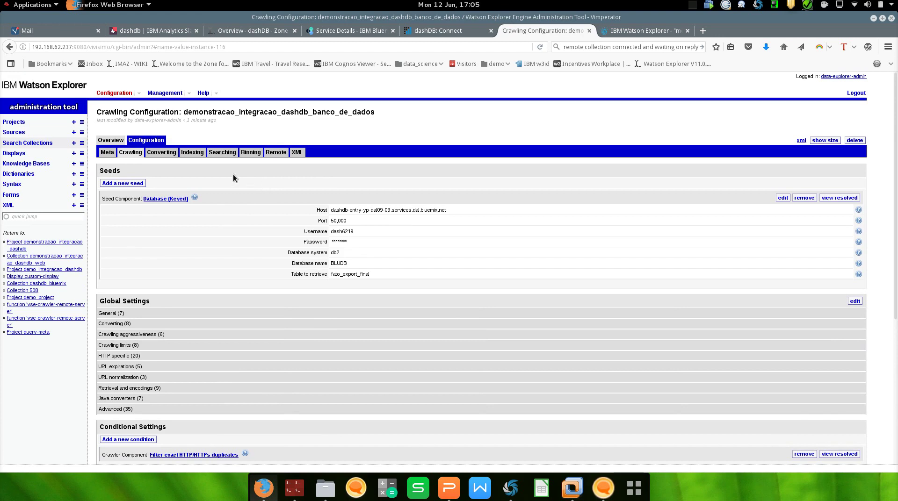
left_click(112, 141)
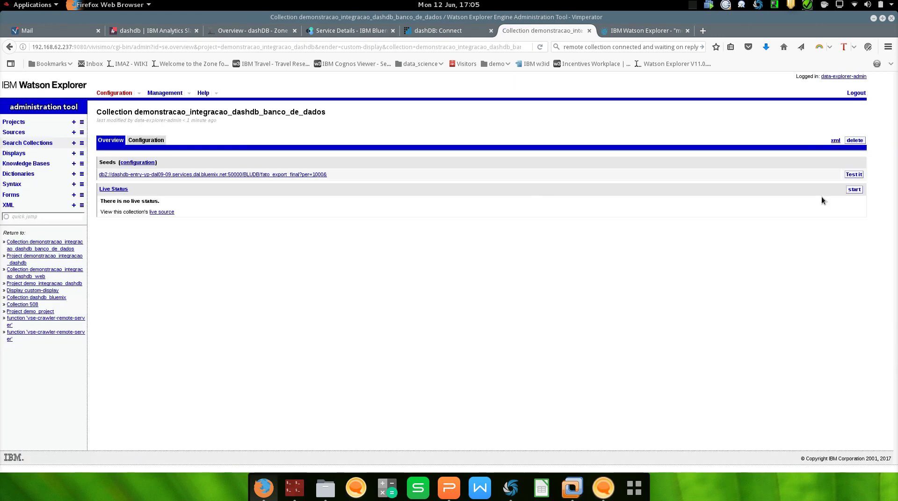
left_click(859, 189)
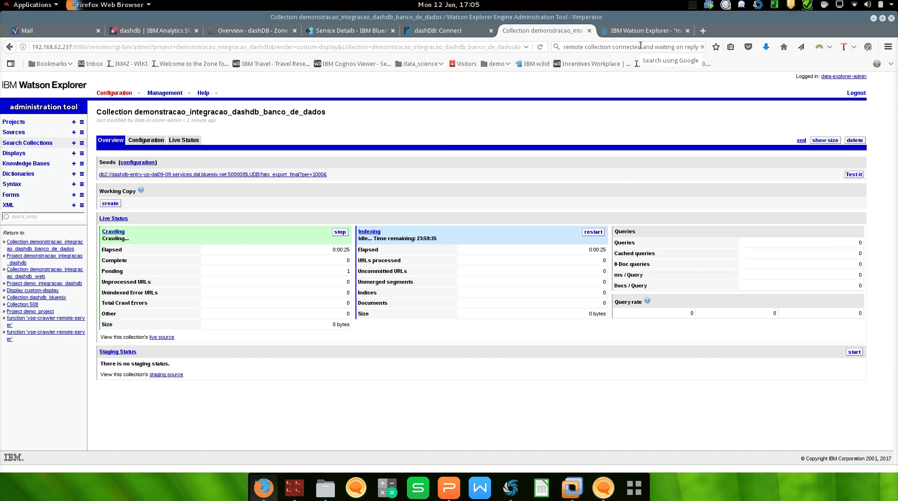
- Switch to the Watson Explorer search page and repeat the search for médico-cirúrgico
left_click(636, 31)
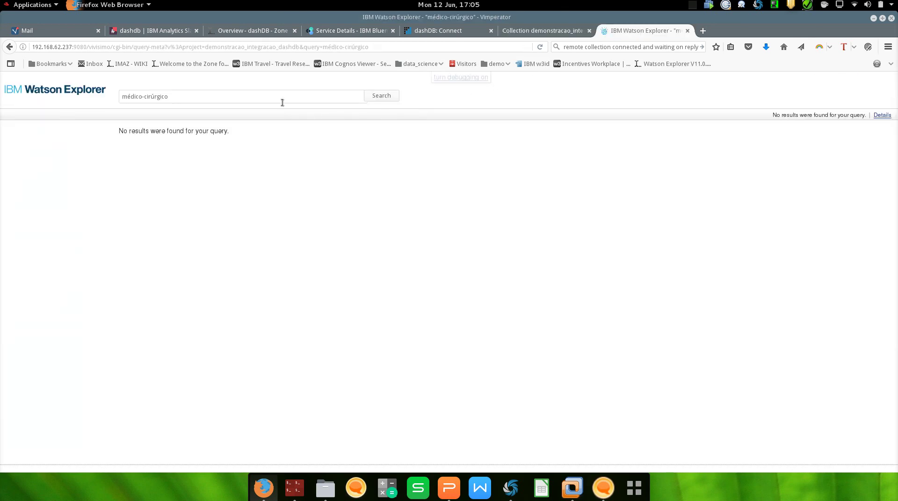
left_click(238, 96)
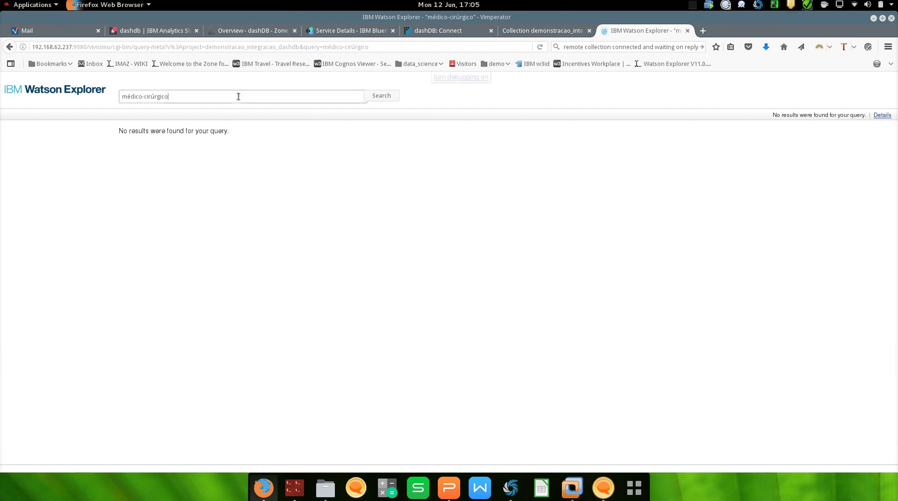
left_click(387, 96)
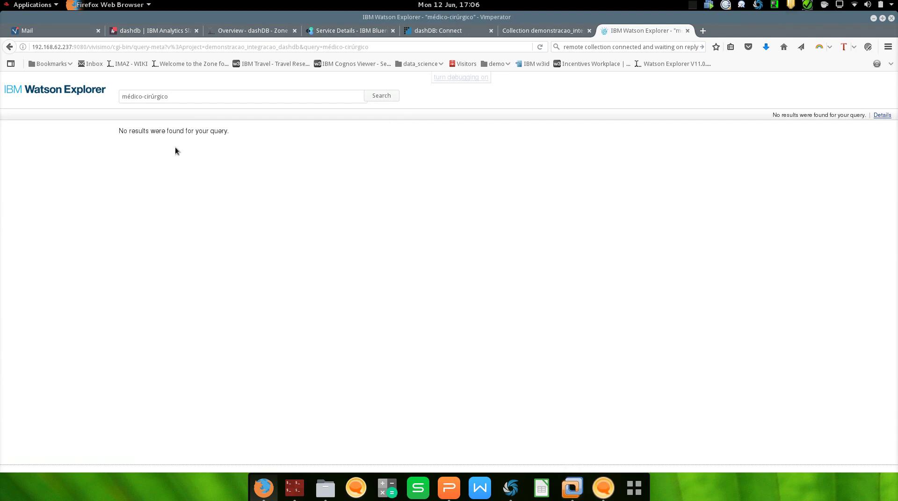
left_click_drag(139, 134, 229, 131)
left_click(228, 131)
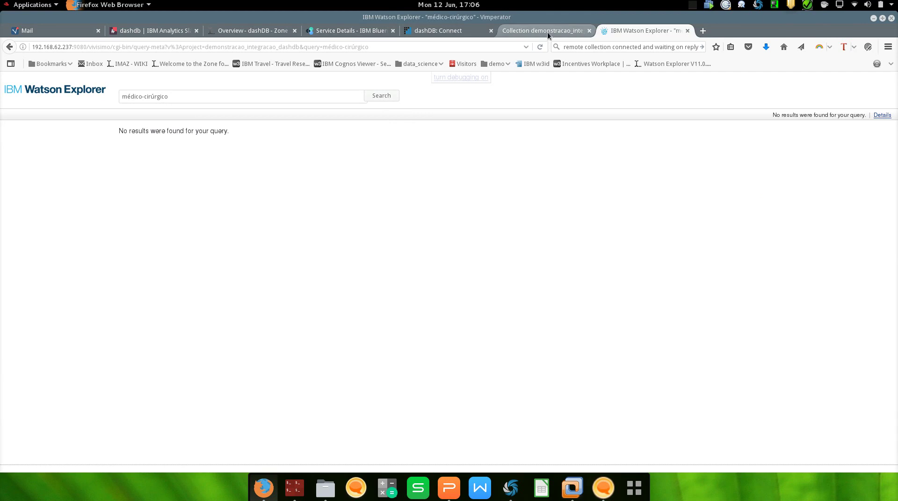
- Return to the administration tool and open the default sources of project demonstracao_integracao_dashdb for editing
left_click(518, 32)
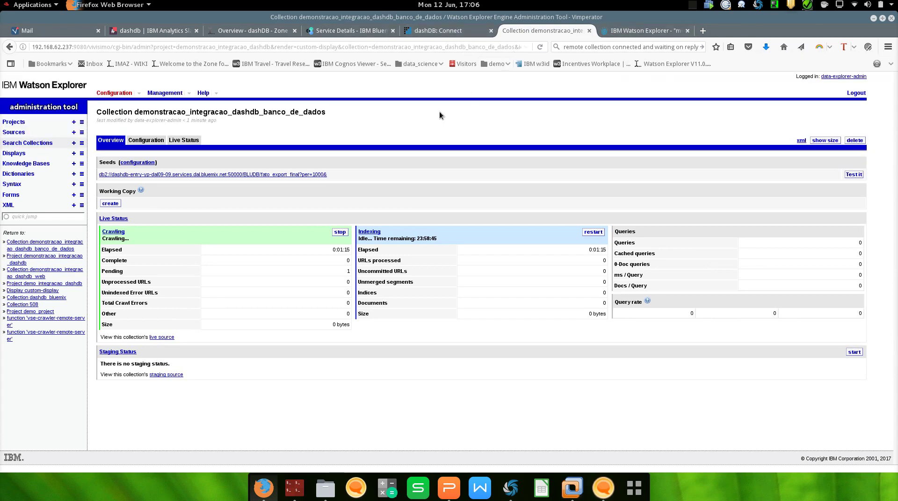
left_click(14, 122)
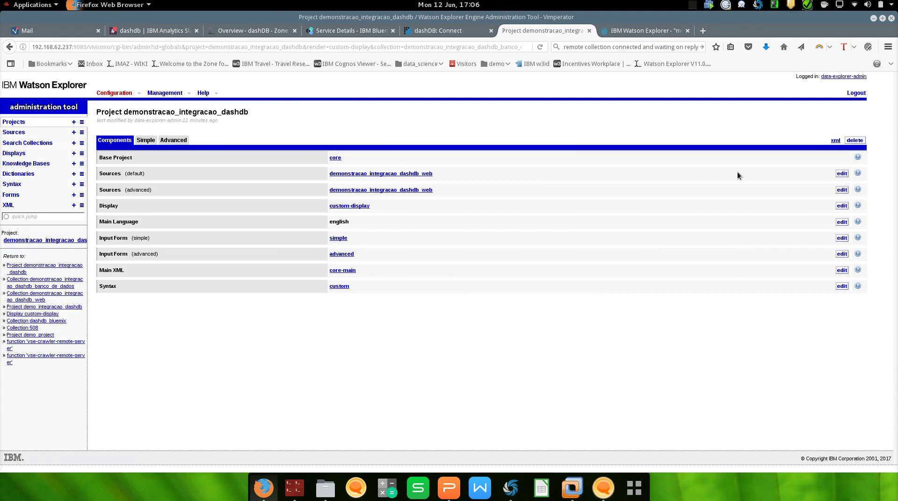
left_click(842, 173)
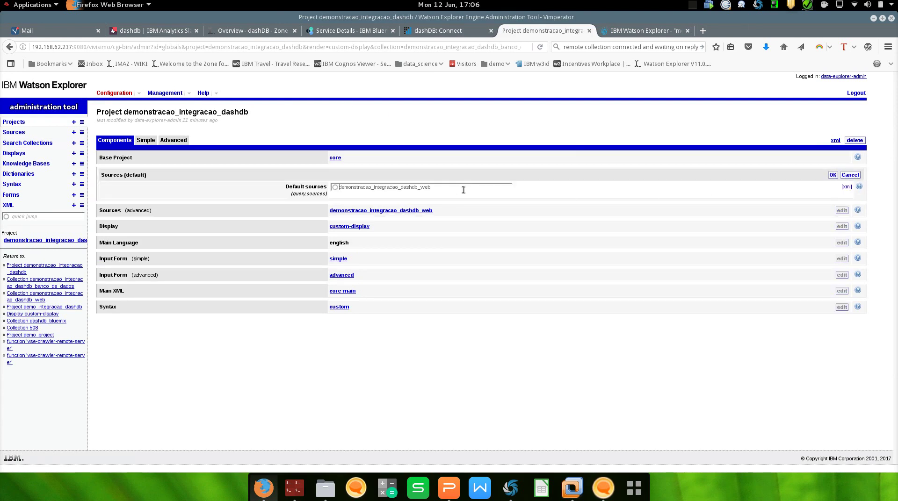
key("Return")
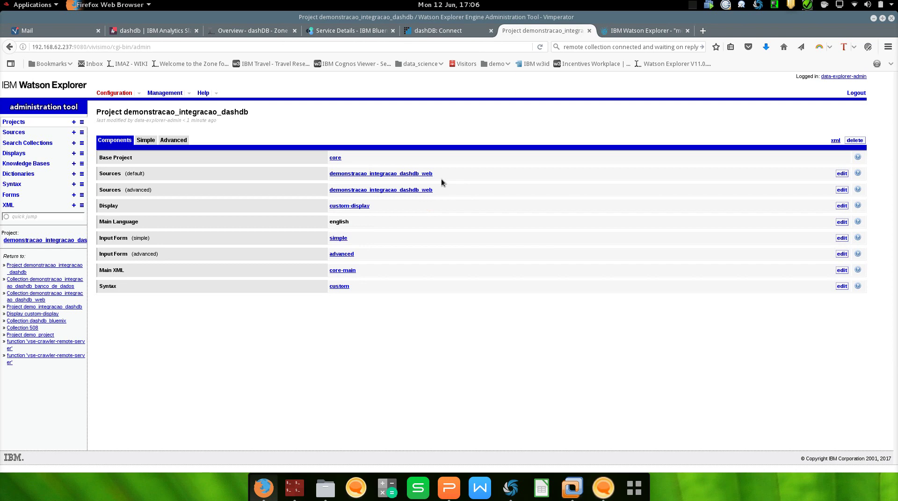
left_click(842, 173)
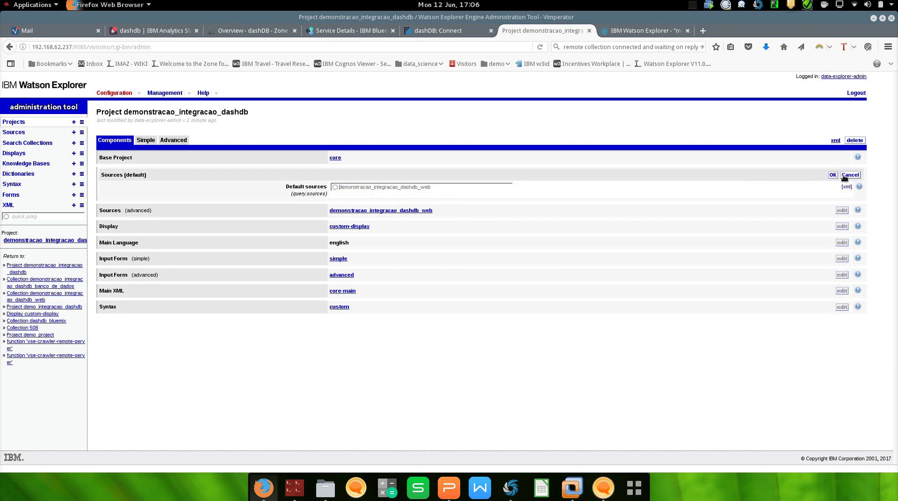
- Read the help for the project's Default sources setting
type("m")
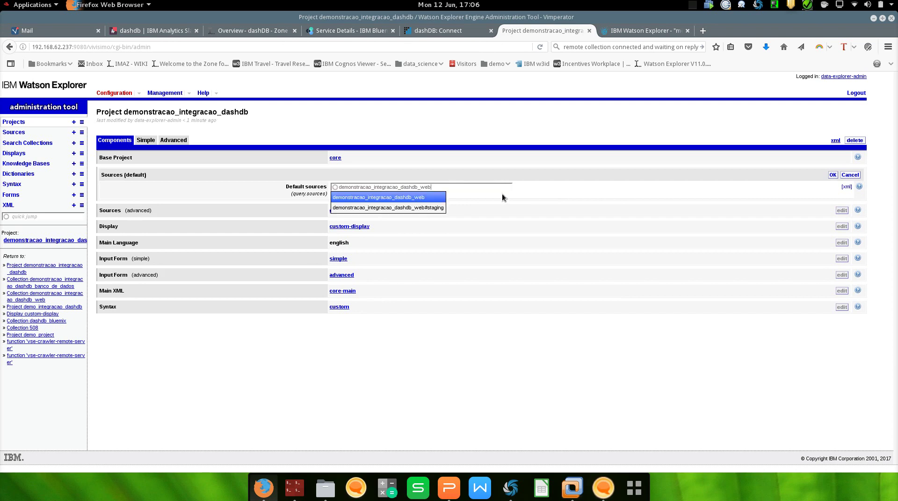
left_click(477, 197)
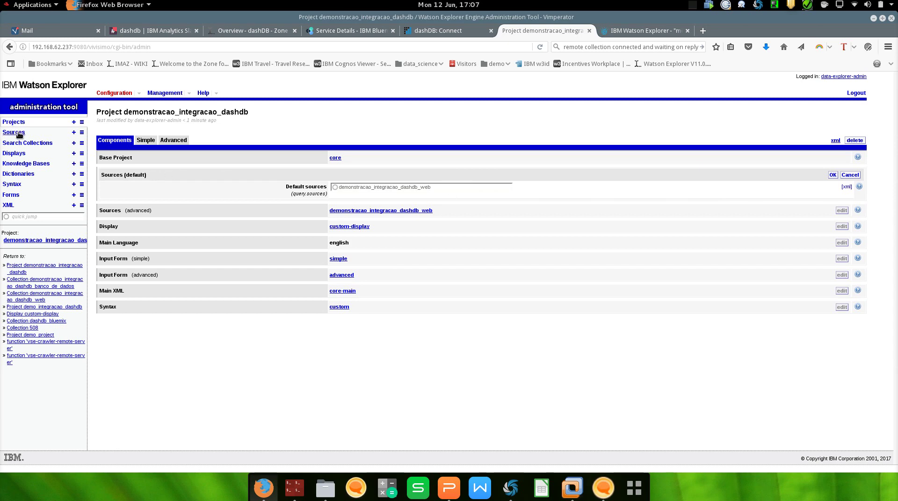
left_click(859, 187)
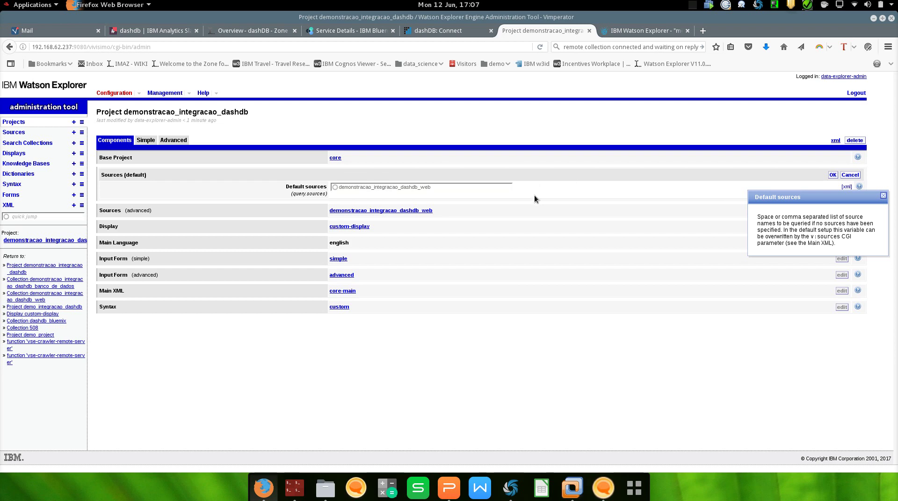
left_click(883, 196)
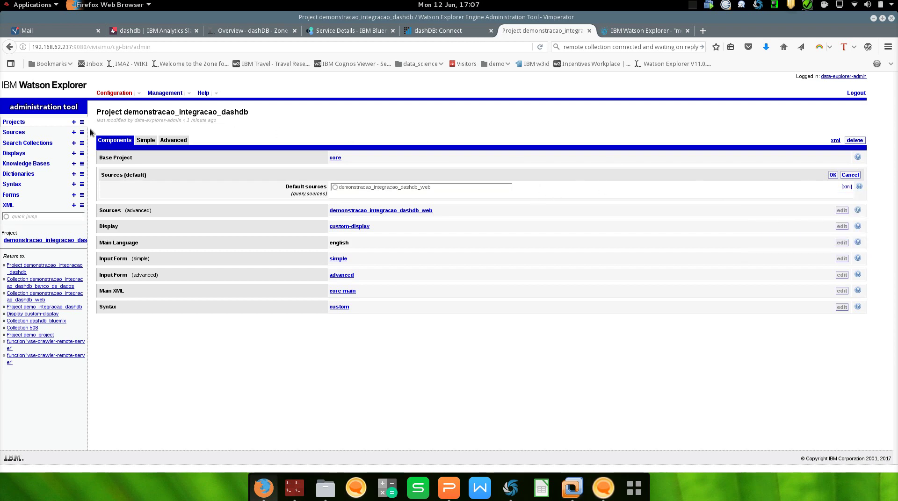
- Create a new source of type Bundle named demonstracao_integracao_dashdb_bundle
left_click(23, 133)
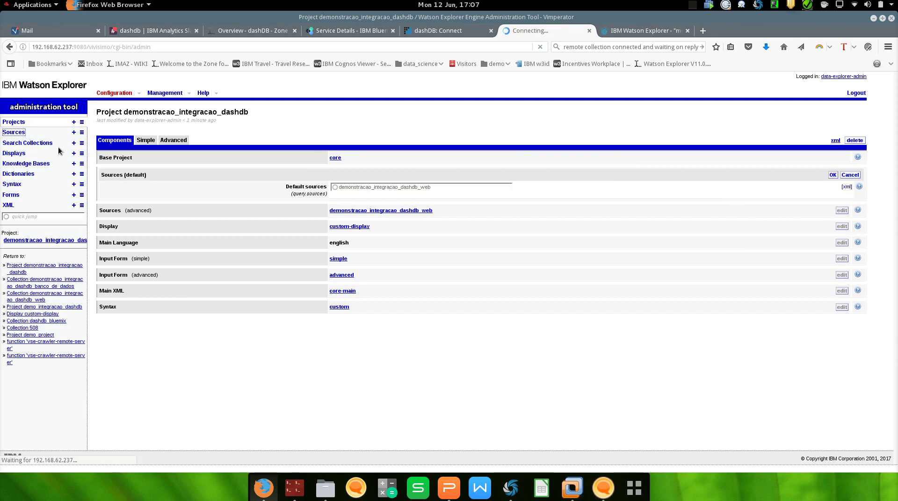
left_click(74, 134)
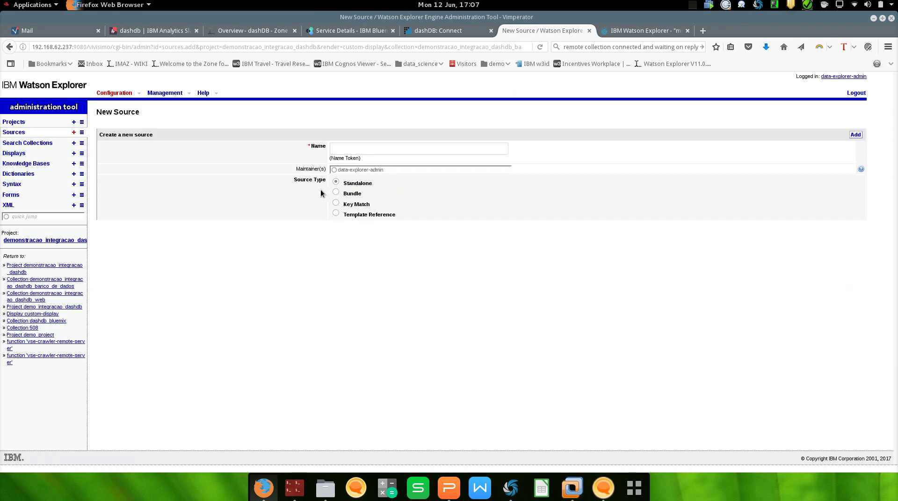
left_click(337, 193)
left_click(343, 152)
type("demon")
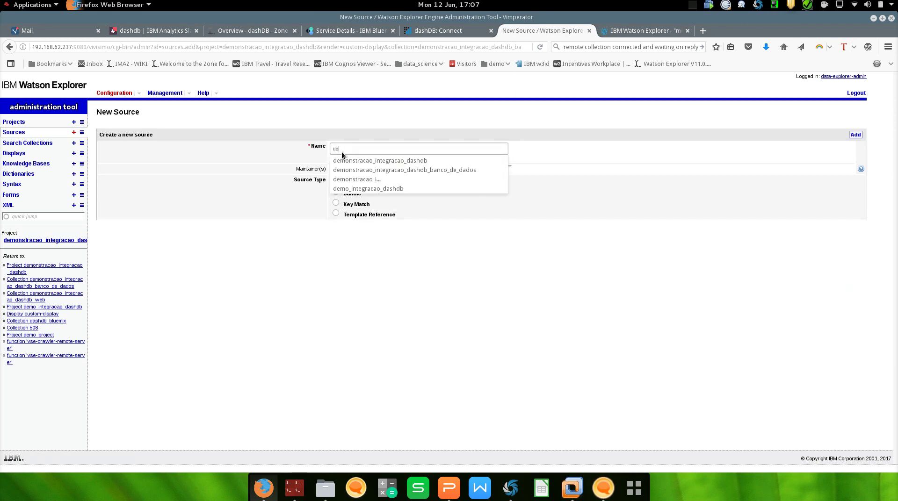
left_click(344, 158)
type("_un")
key("BackSpace")
key("BackSpace")
type("bundle")
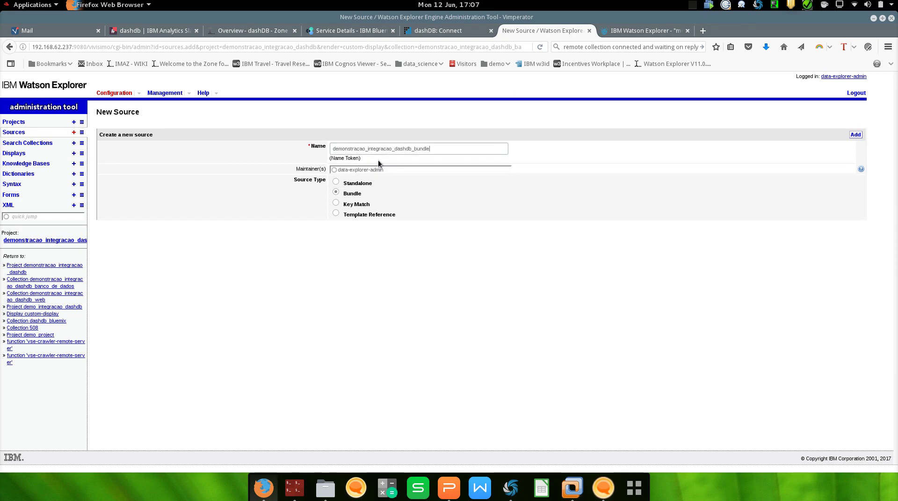
left_click(631, 158)
left_click(855, 135)
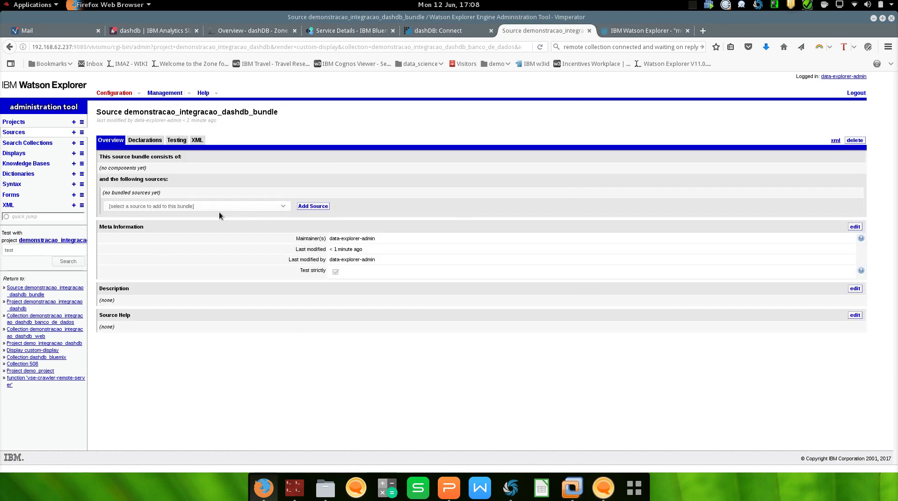
- Add the sources demonstracao_integracao_dashdb_banco_de_dados and demonstracao_integracao_dashdb_web to the bundle
left_click(283, 206)
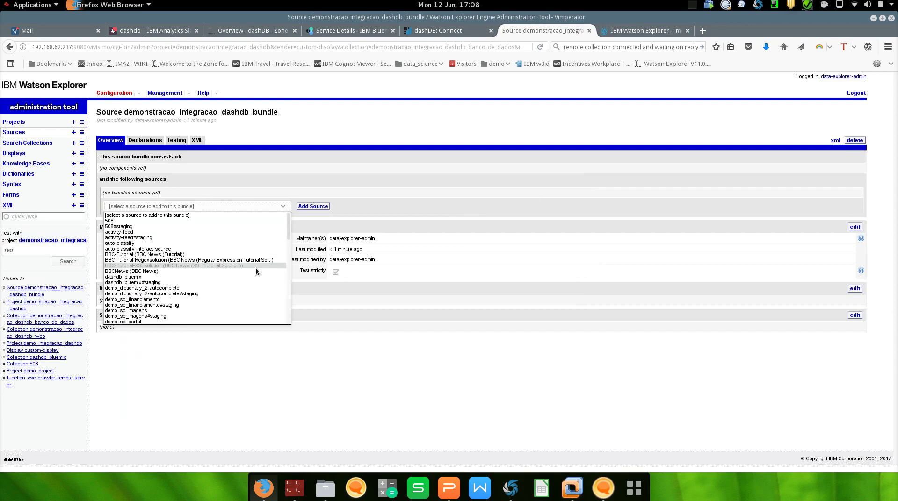
scroll(256, 267, "down", 4)
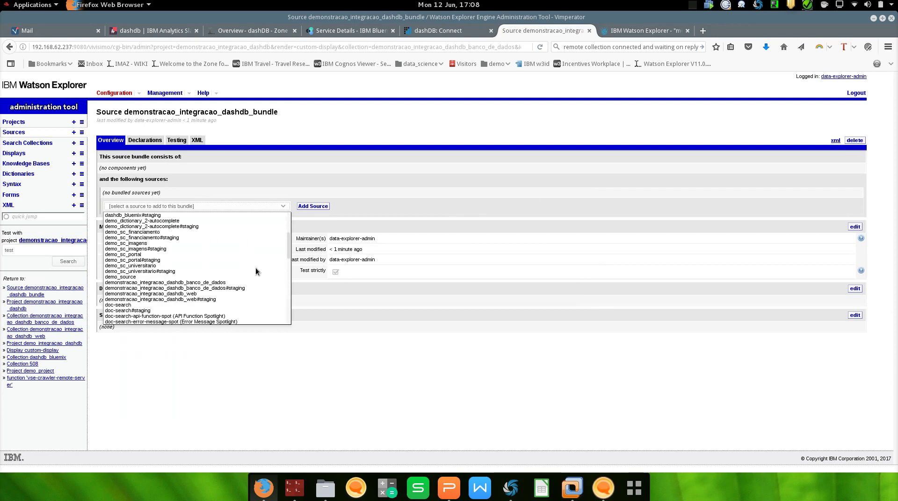
left_click(228, 282)
left_click(321, 208)
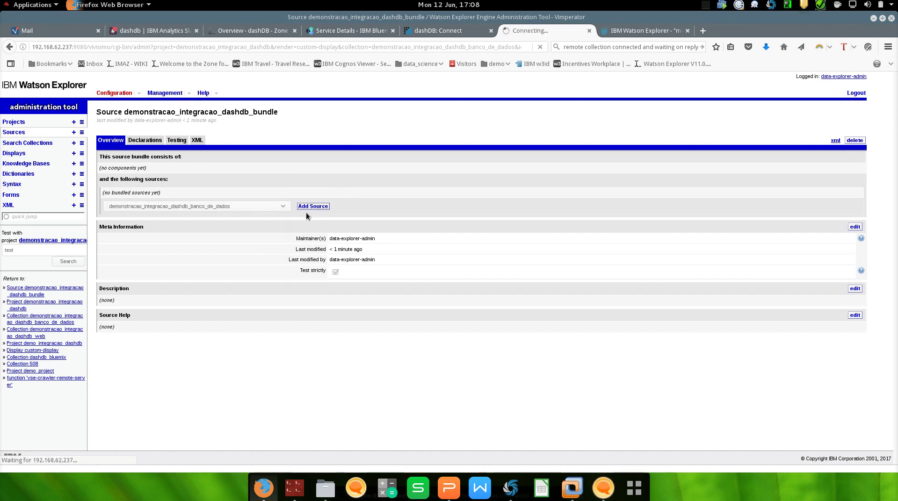
left_click(283, 209)
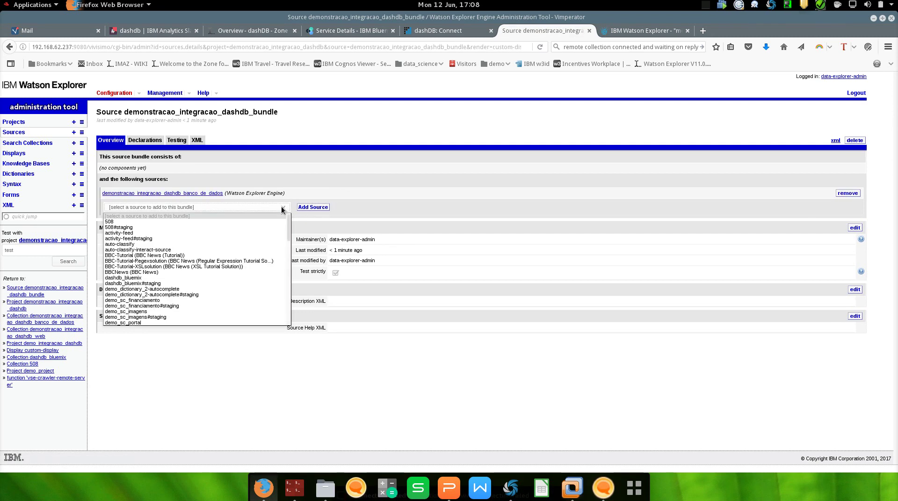
left_click_drag(287, 232, 290, 255)
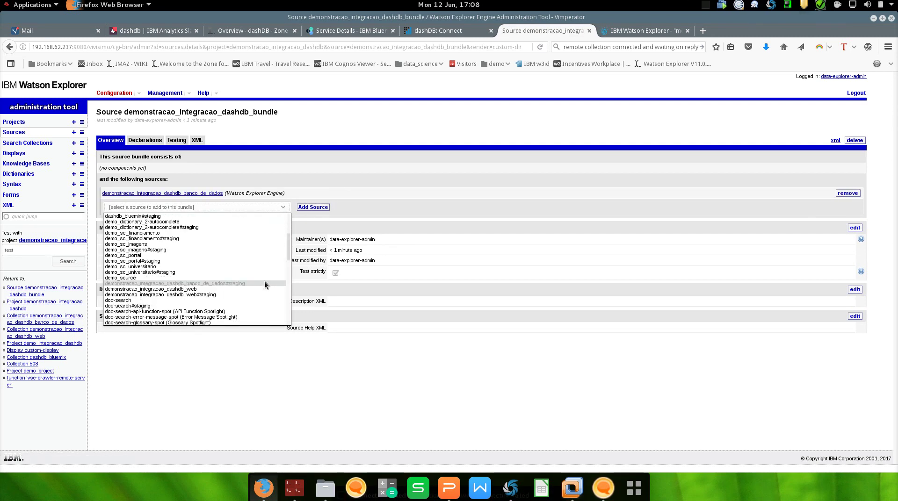
left_click(205, 289)
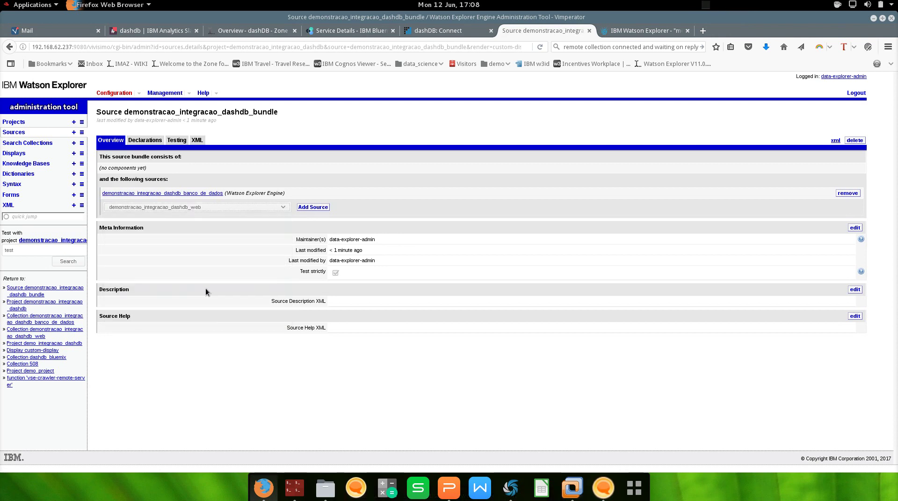
left_click(318, 209)
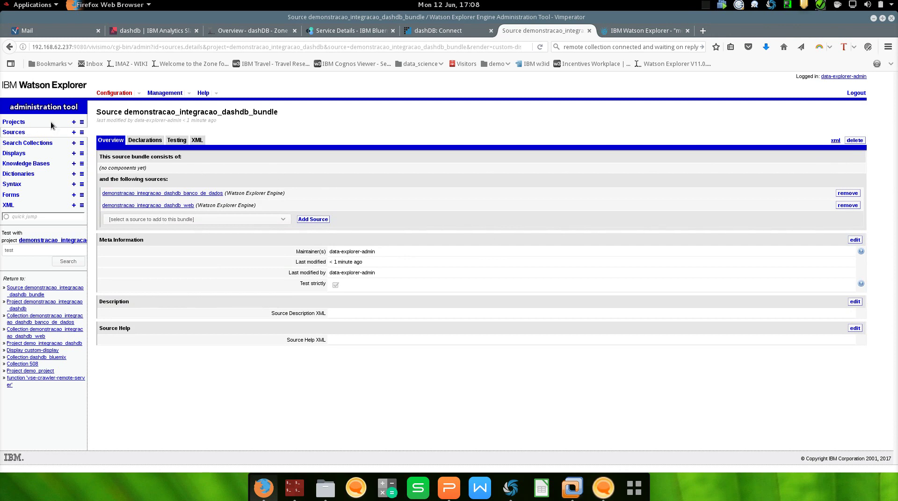
- Set the default sources of project demonstracao_integracao_dashdb to demonstracao_integracao_dashdb_bundle and save the setting
left_click(17, 123)
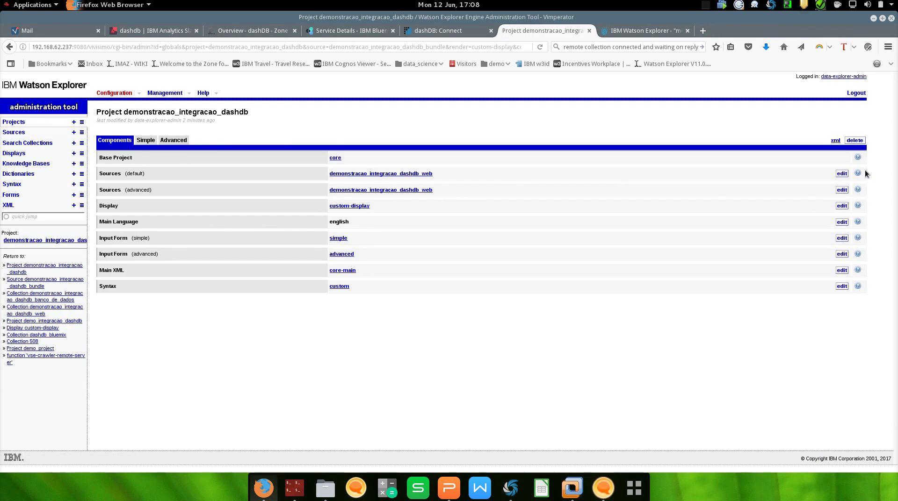
left_click(842, 174)
key("ctrl+a")
key("BackSpace")
type("demonstra")
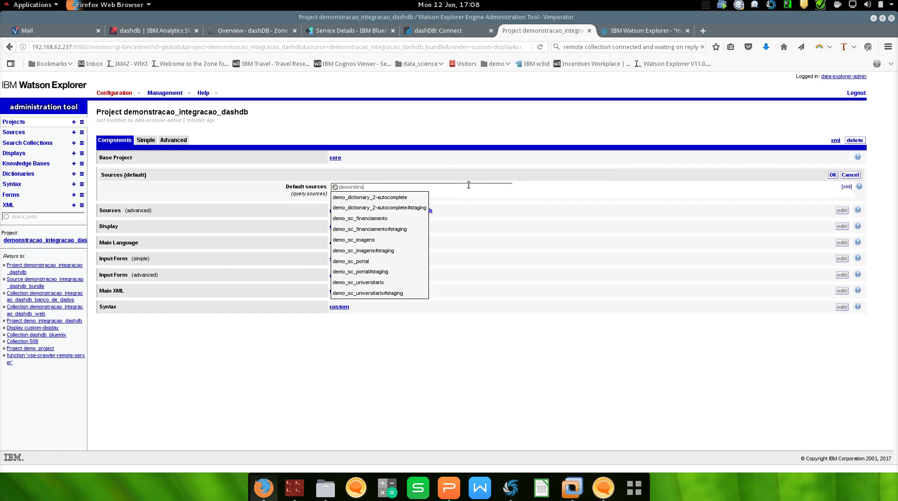
left_click(452, 220)
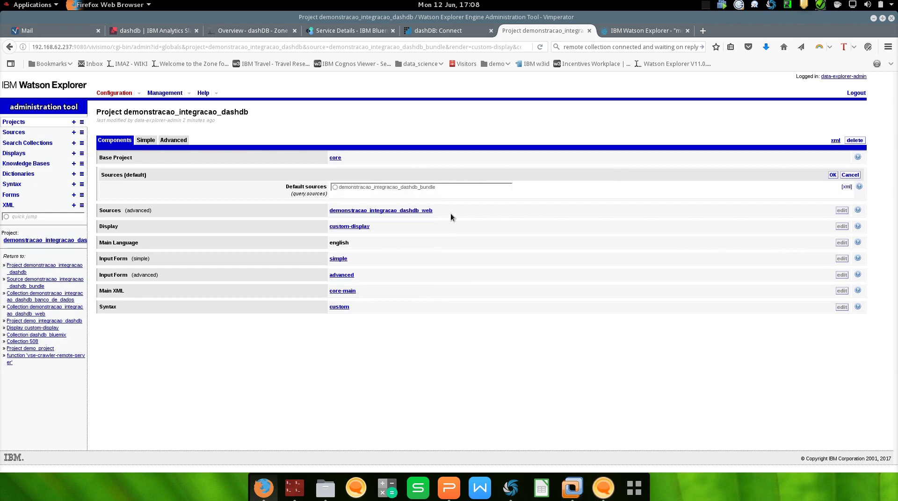
left_click(834, 175)
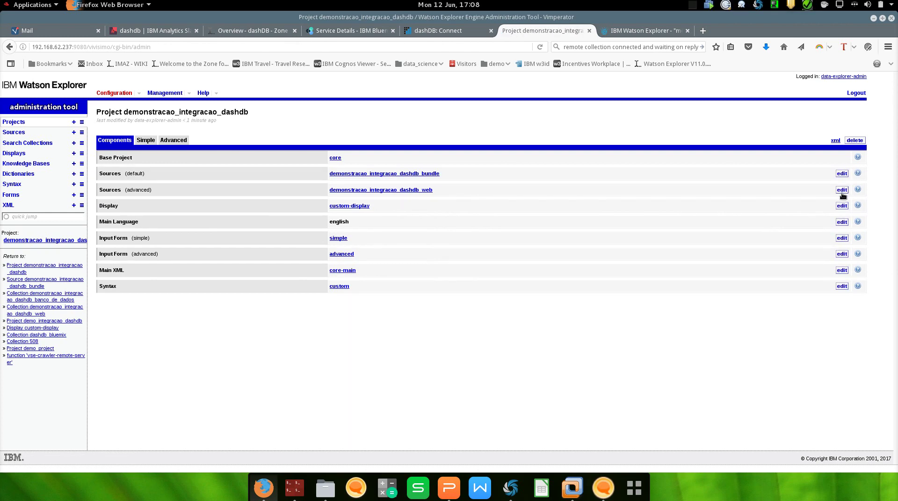
- Set the project's advanced form sources to demonstracao_integracao_dashdb_bundle and save the setting
left_click(842, 191)
triple_click(460, 206)
type("demonstracao_integracao_dashdb_bundle")
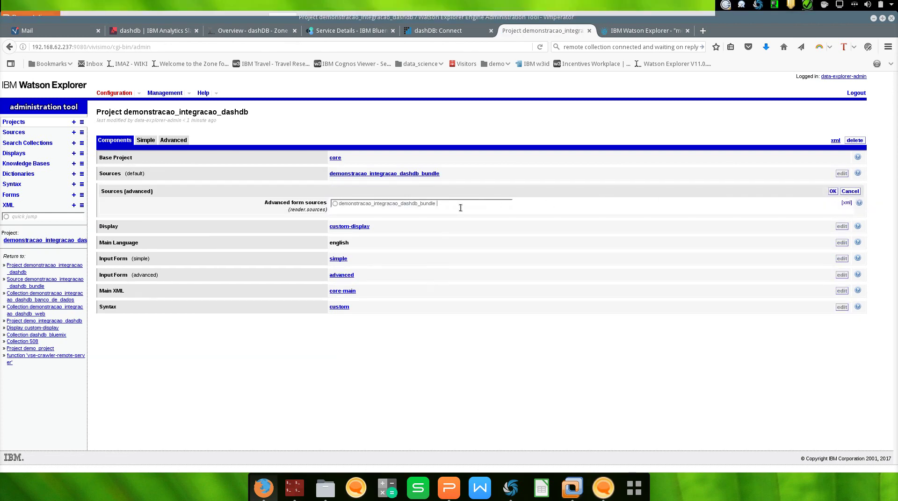
left_click(832, 191)
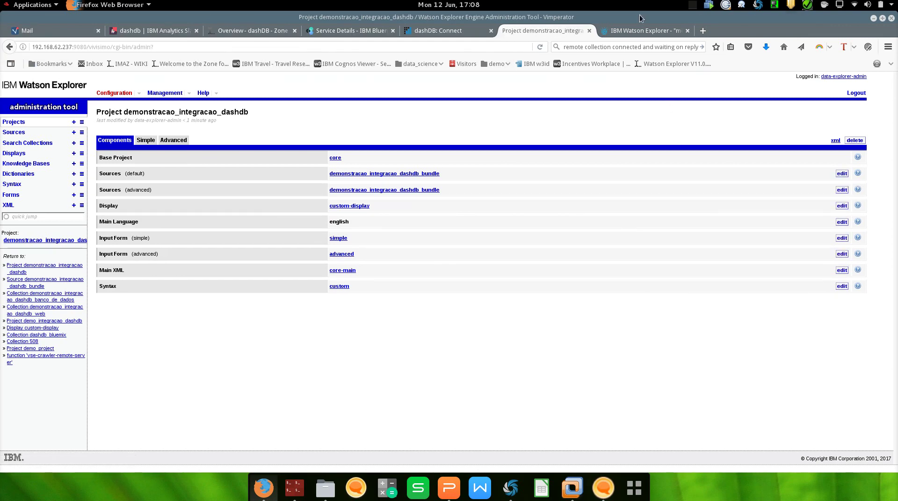
- Check the live crawl status in the overview of collection demonstracao_integracao_dashdb_banco_de_dados
left_click(31, 143)
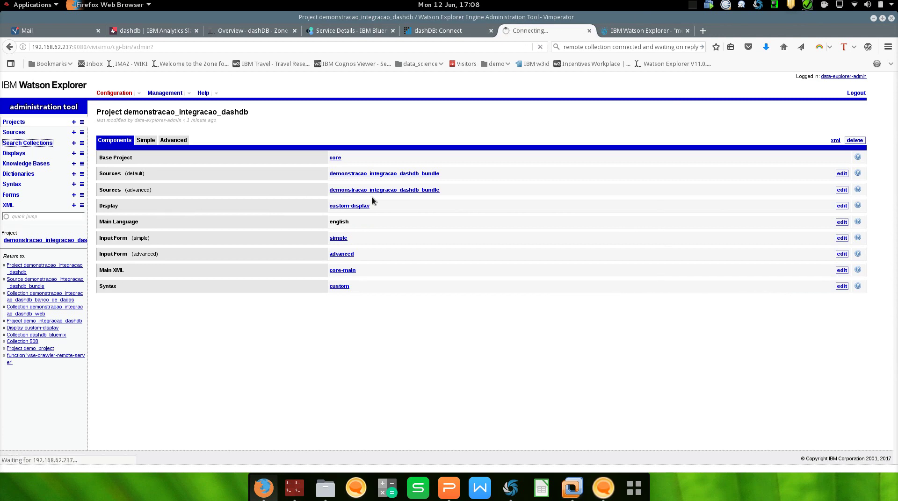
left_click(419, 29)
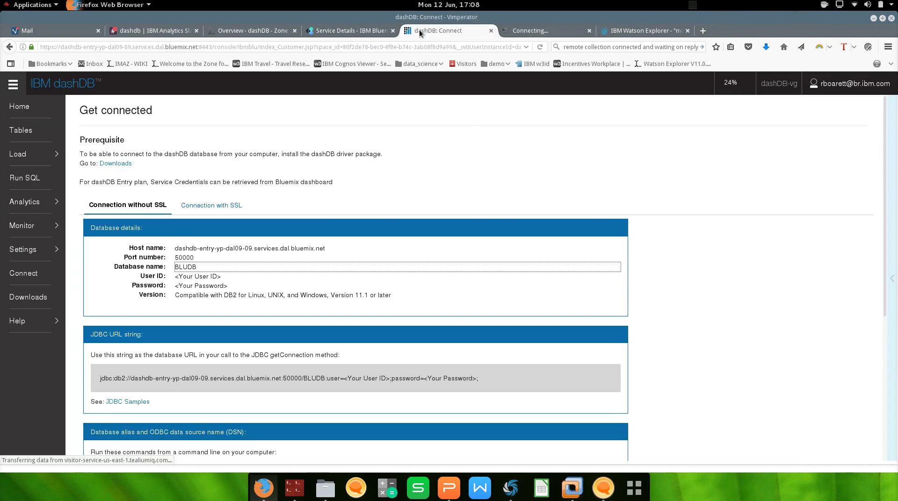
left_click(552, 28)
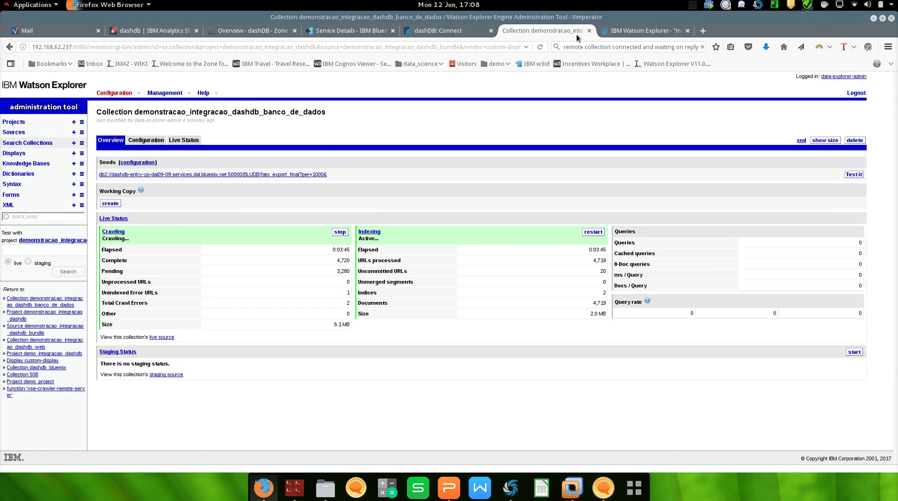
- Switch to the Watson Explorer search page and rerun the search for médico-cirúrgico
left_click(637, 35)
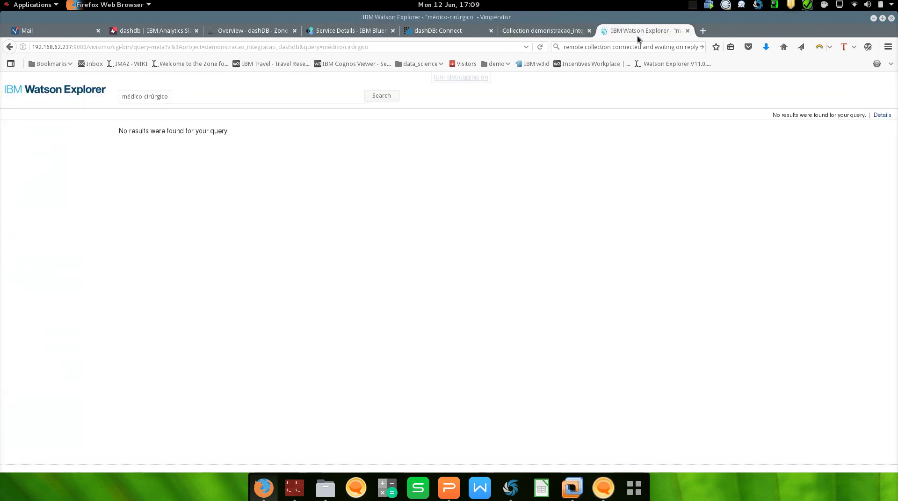
left_click(291, 94)
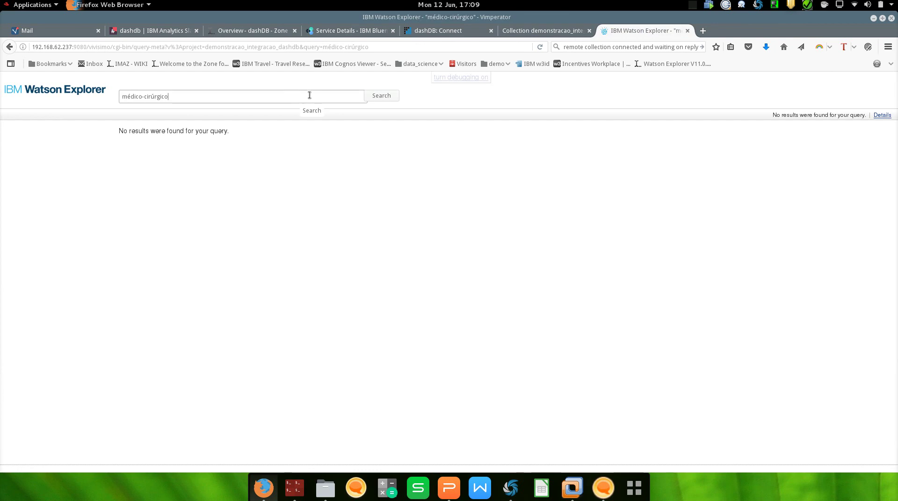
left_click(371, 99)
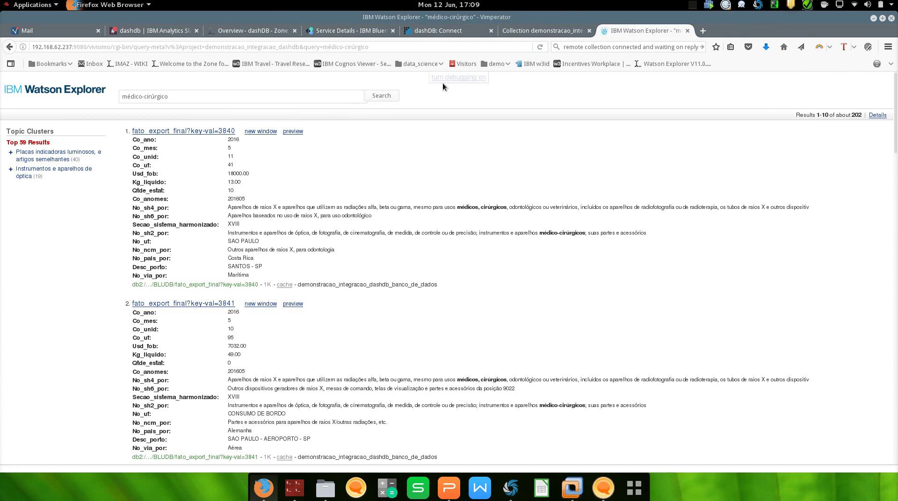
- Check the database collection's crawl progress again and look through the first page of médico-cirúrgico search results
left_click(534, 32)
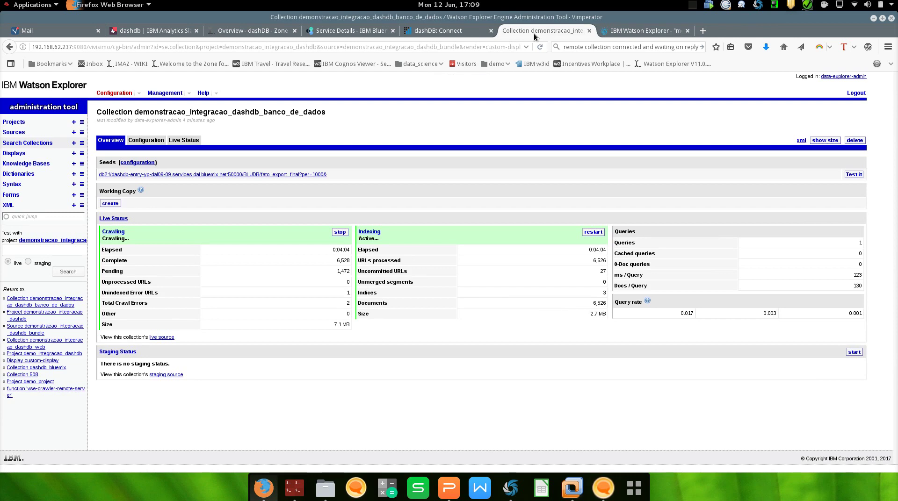
left_click(618, 32)
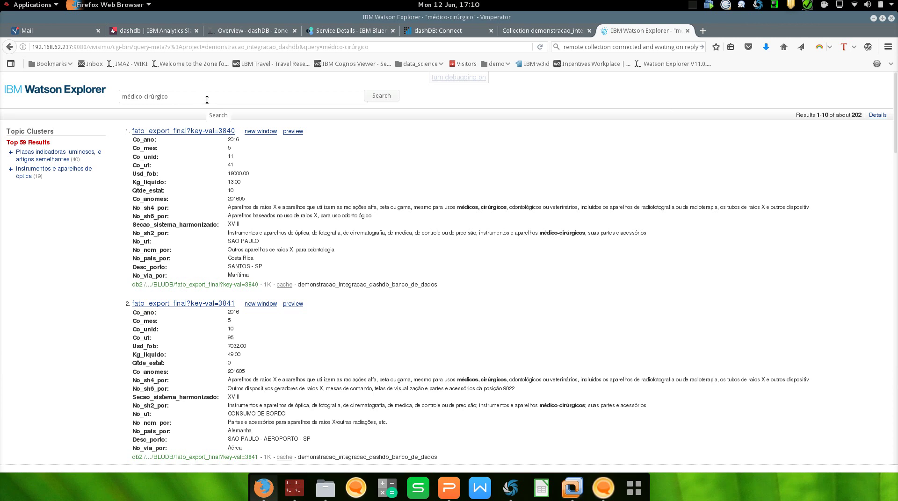
scroll(374, 207, "down", 10)
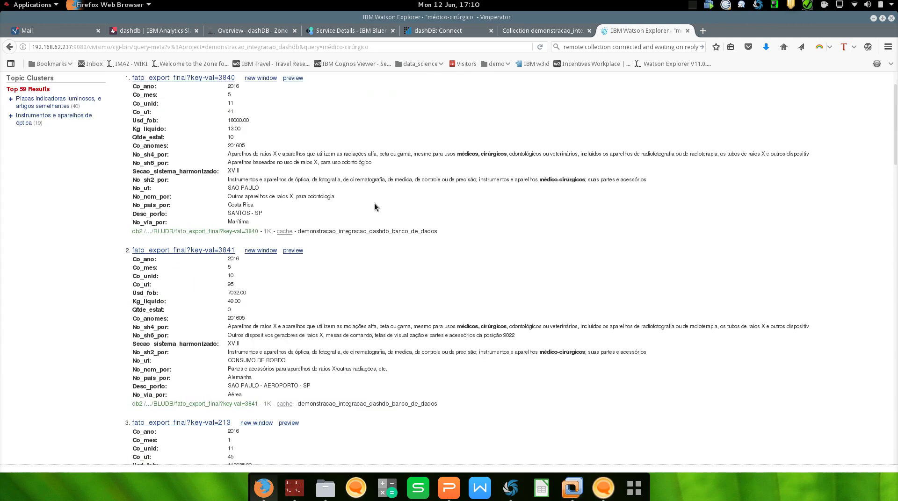
scroll(375, 207, "down", 20)
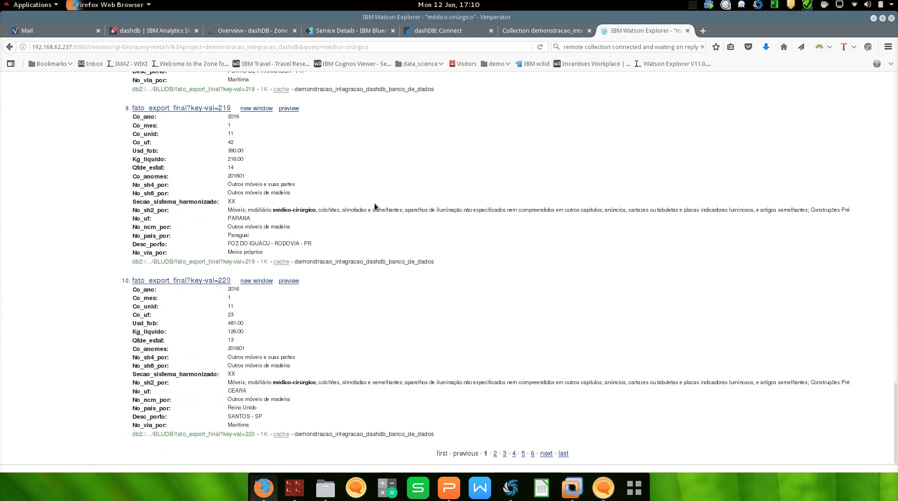
scroll(375, 203, "up", 20)
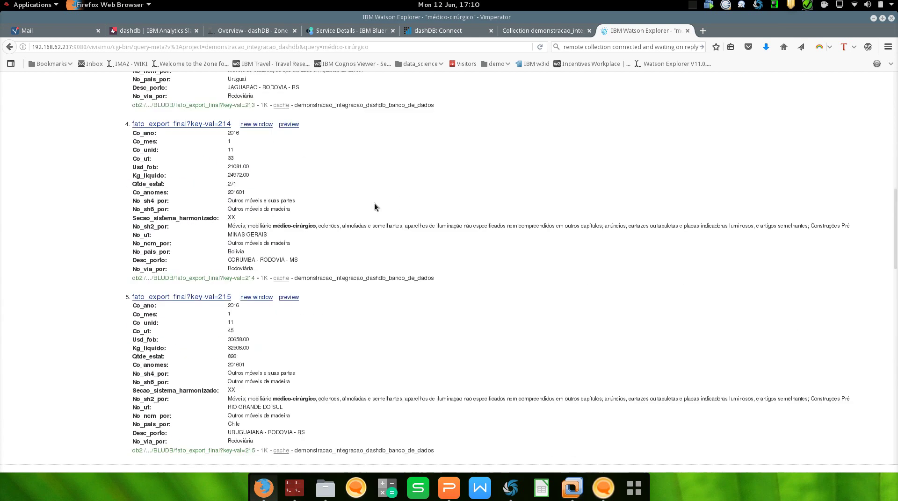
- Search the project for watson explorer
triple_click(211, 99)
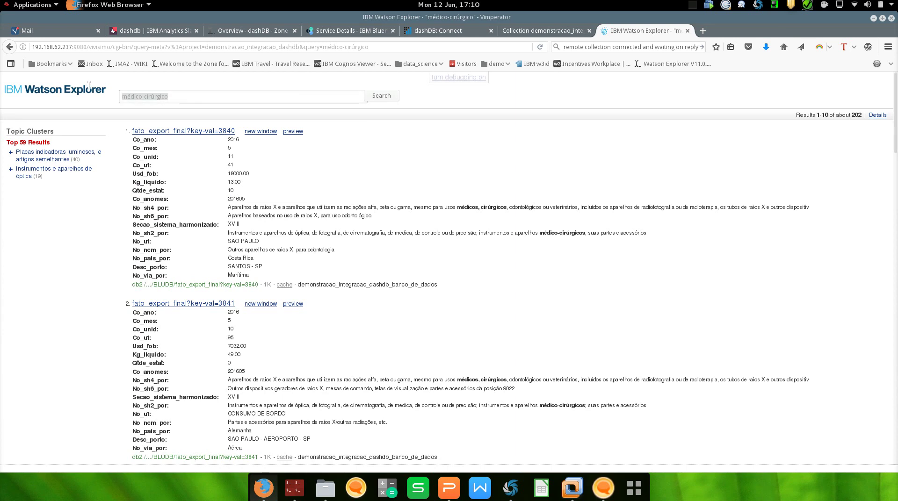
type("watson")
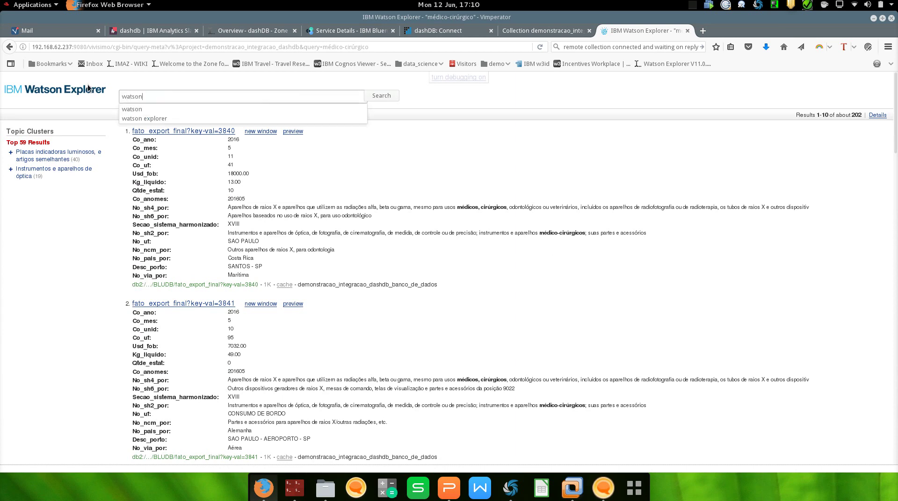
left_click(140, 114)
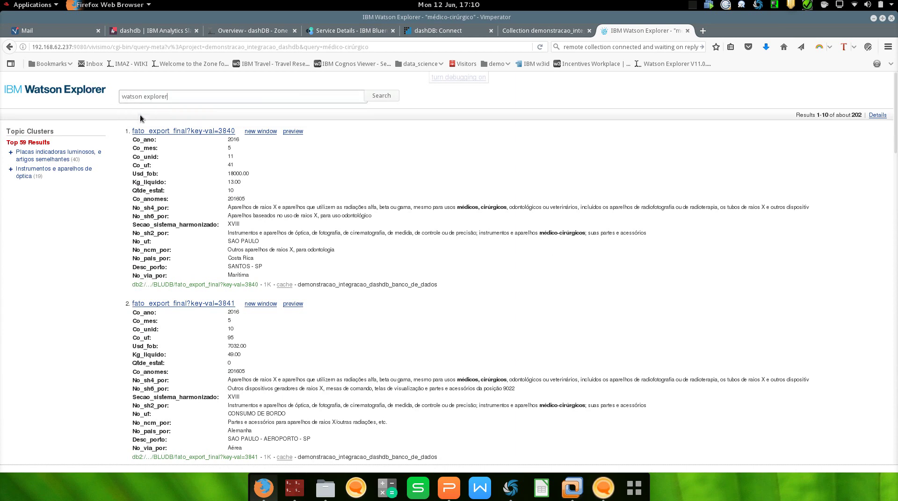
left_click(389, 96)
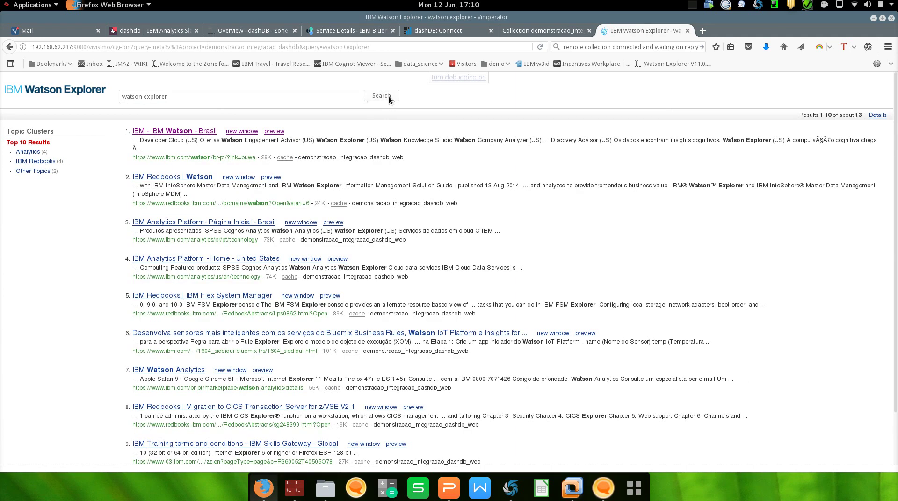
- Search the project for médico to query the web and database collections together
left_click(321, 96)
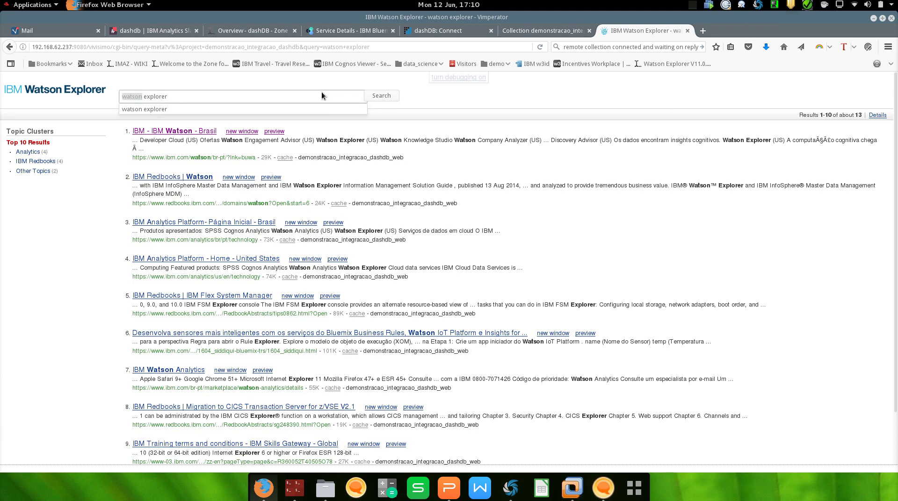
triple_click(320, 96)
type("médico")
left_click(374, 99)
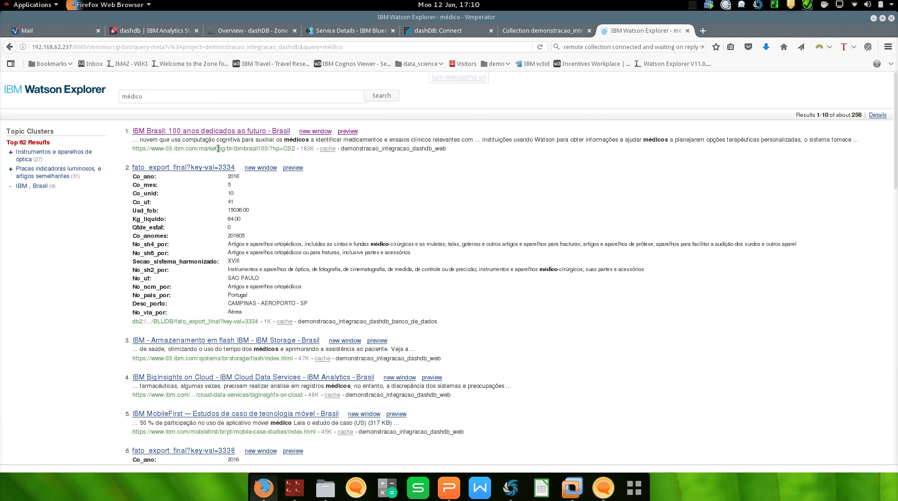
left_click(172, 130)
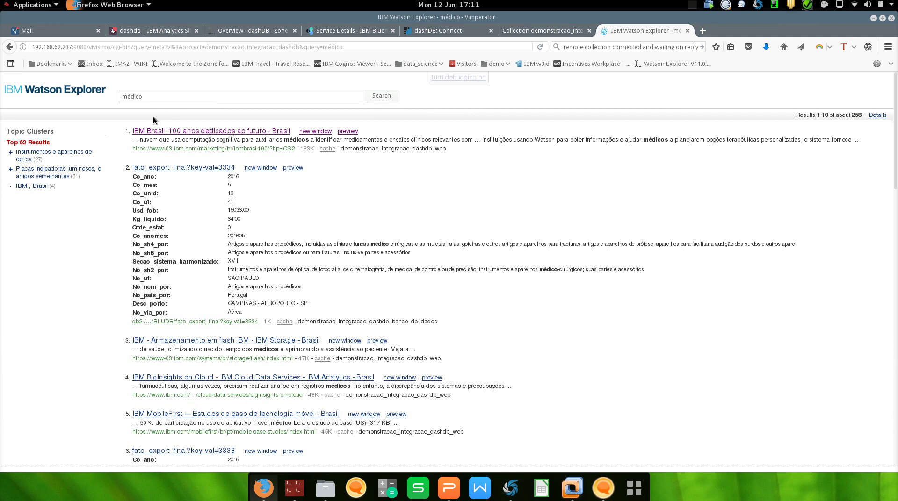